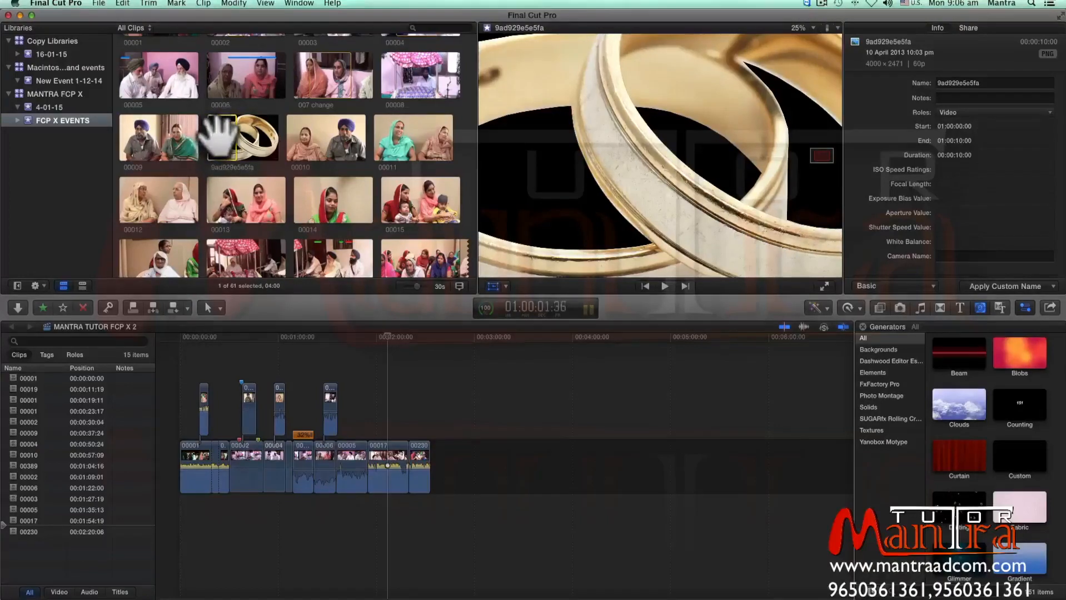
# Set the still image editing duration to 2.00 seconds in the Editing preferences
pyautogui.scroll(-1, 221, 136)
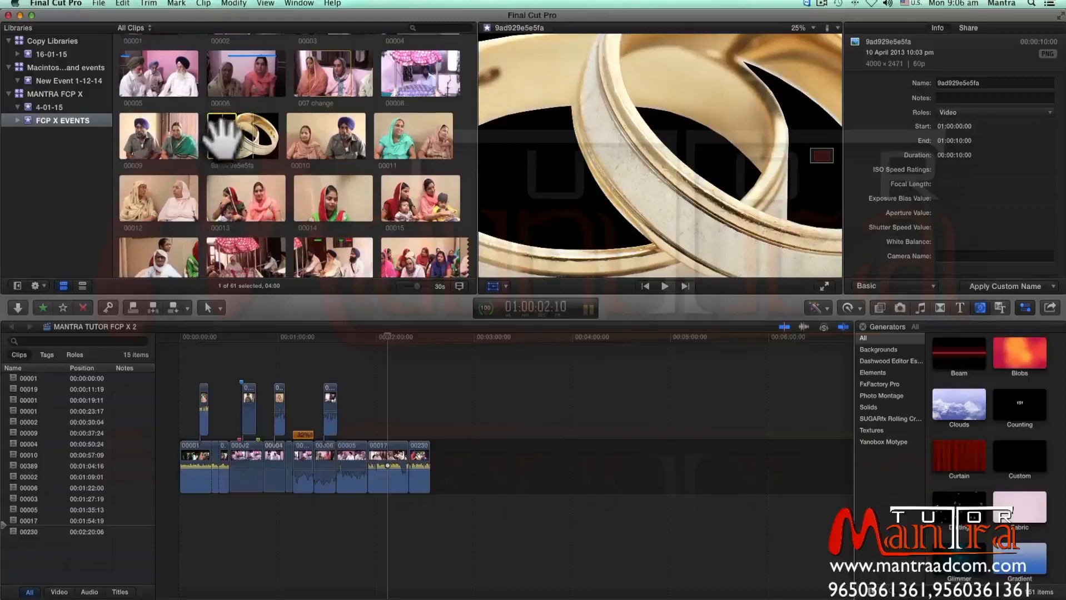
pyautogui.click(56, 3)
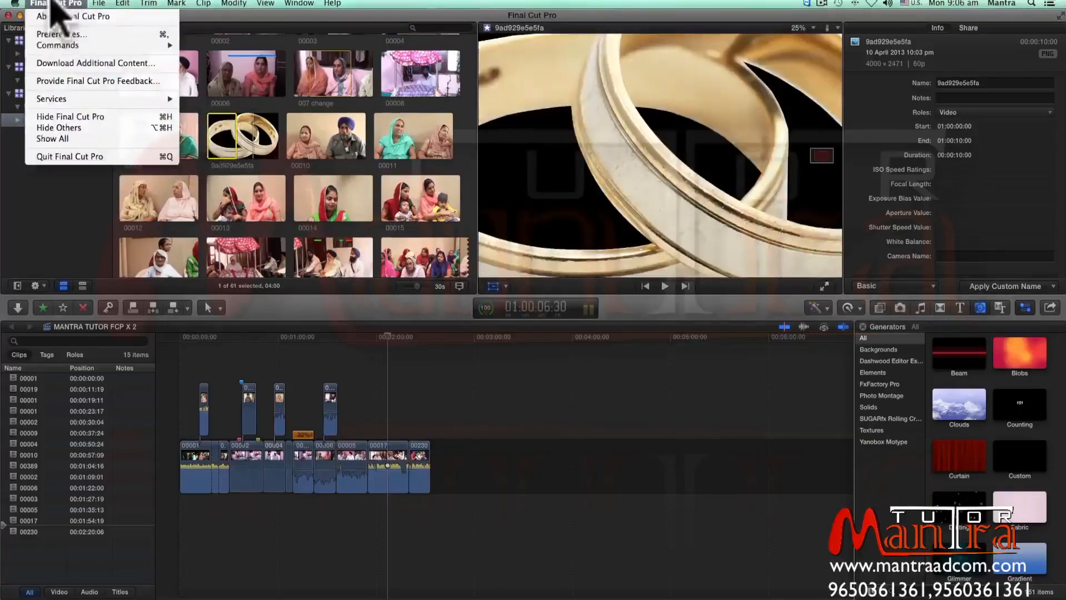
pyautogui.click(56, 35)
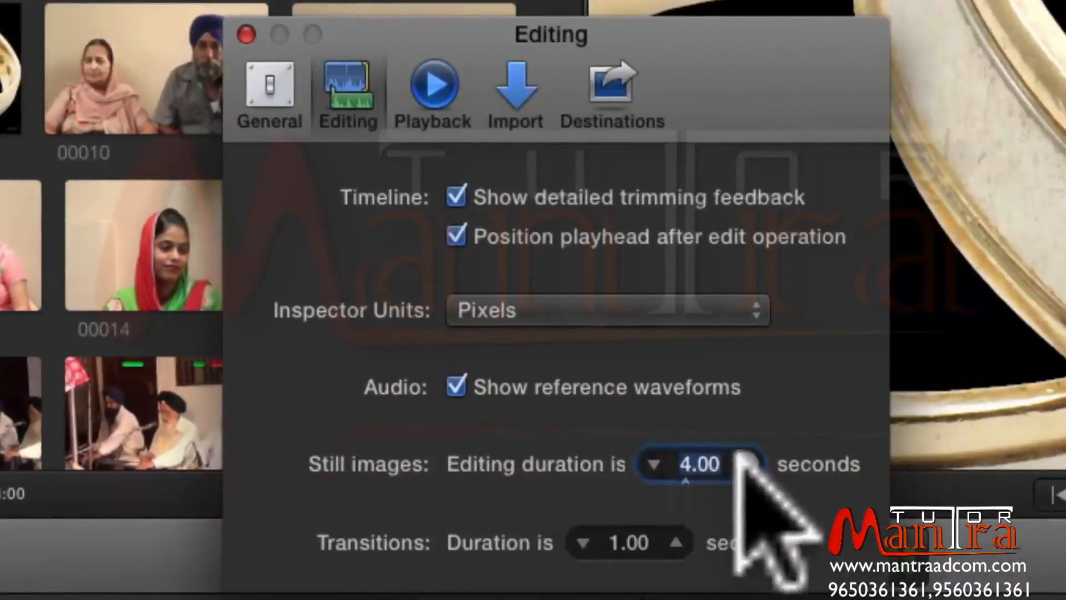
pyautogui.click(654, 463)
pyautogui.click(654, 463)
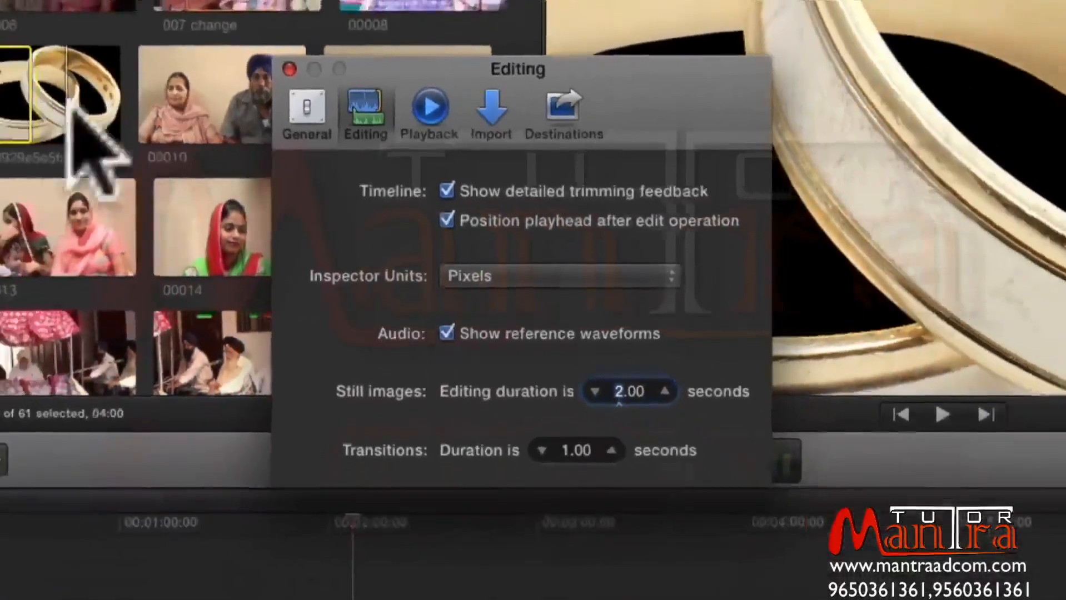
pyautogui.click(162, 191)
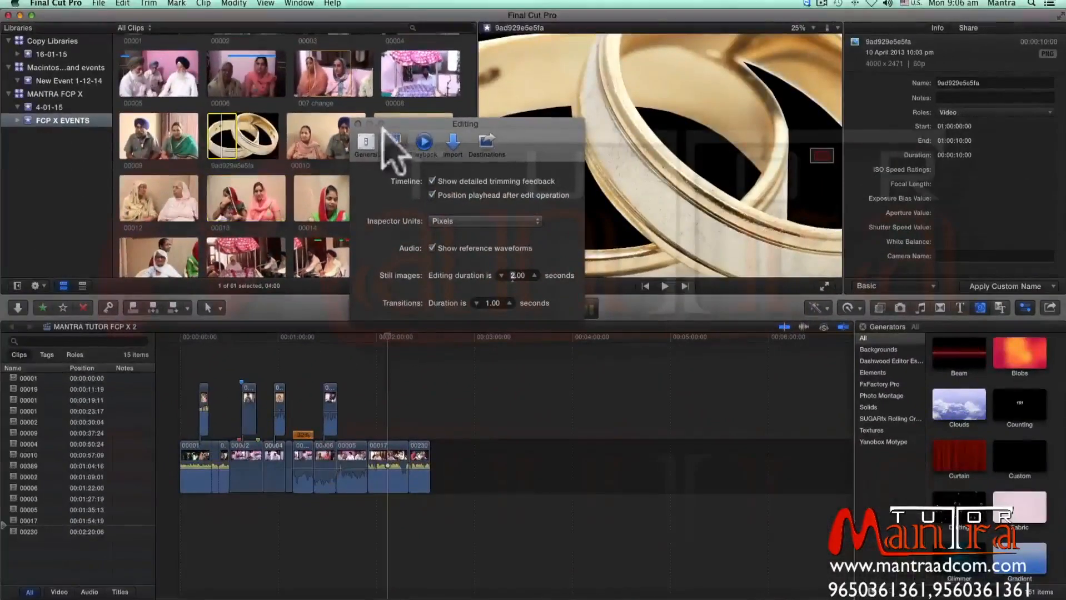
pyautogui.click(358, 123)
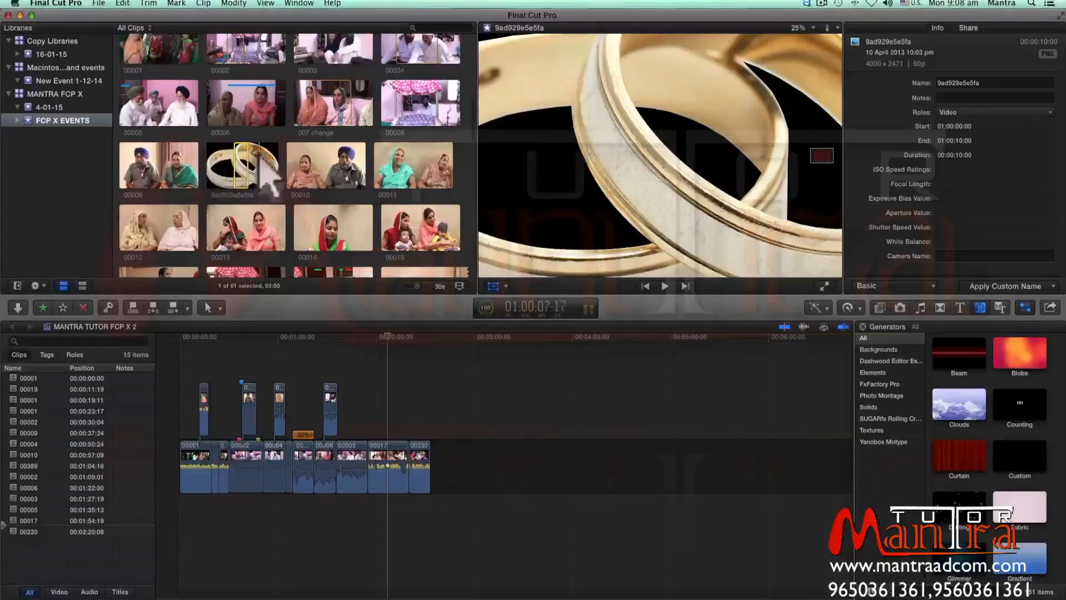
# Clear the selected ranges on the wedding rings image and connect it to the timeline above clip 00017 as a two-second still
pyautogui.click(178, 3)
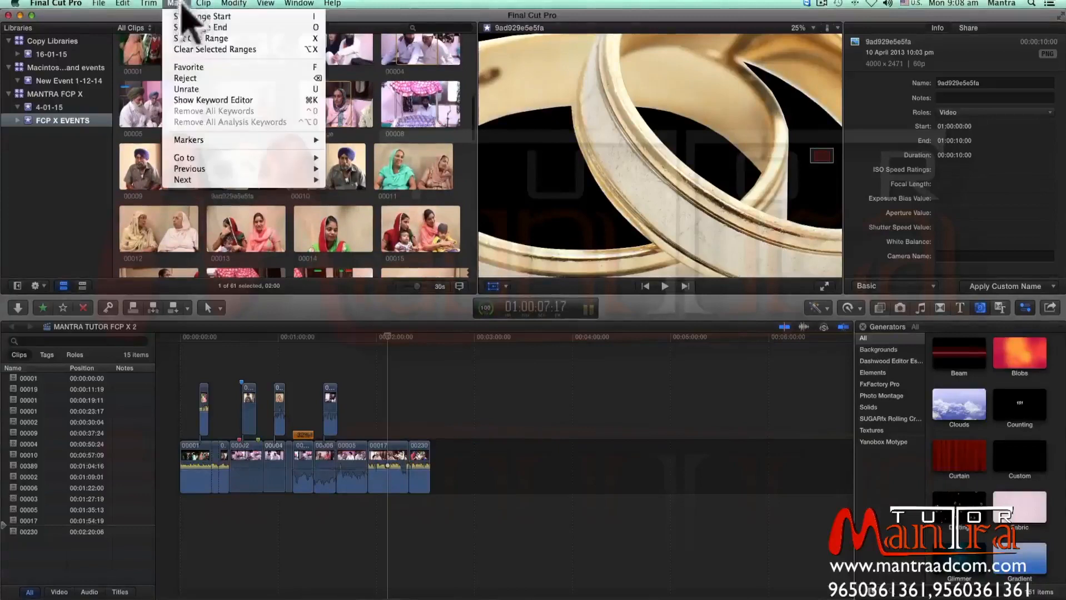
pyautogui.click(218, 50)
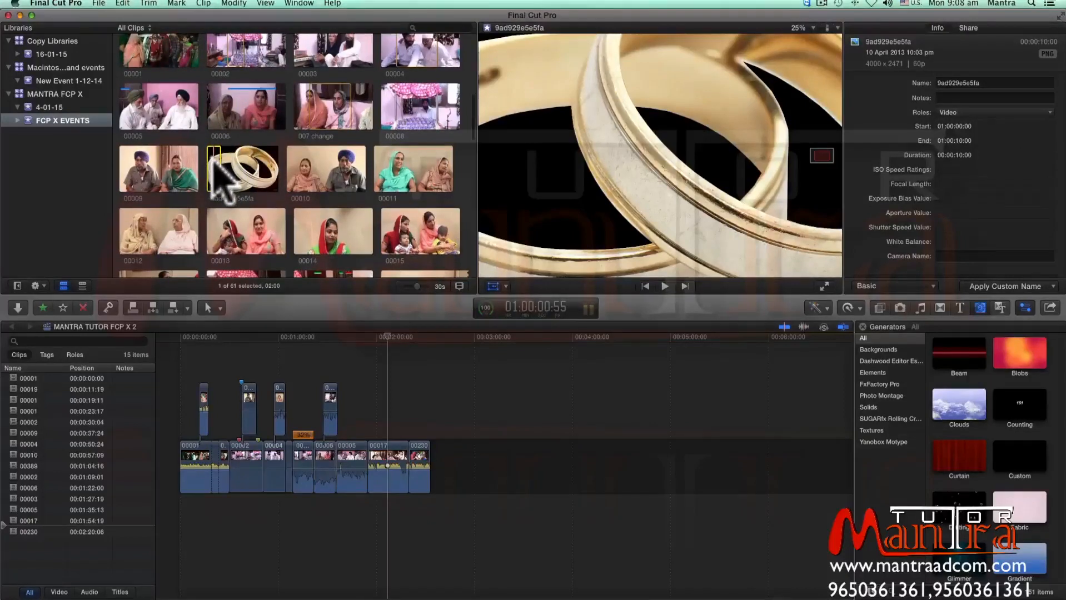
pyautogui.moveTo(213, 162)
pyautogui.mouseDown()
pyautogui.moveTo(239, 167)
pyautogui.moveTo(386, 424)
pyautogui.moveTo(380, 404)
pyautogui.mouseUp()
# Check the still image editing duration in the Editing preferences
pyautogui.scroll(-10, 294, 167)
pyautogui.click(56, 3)
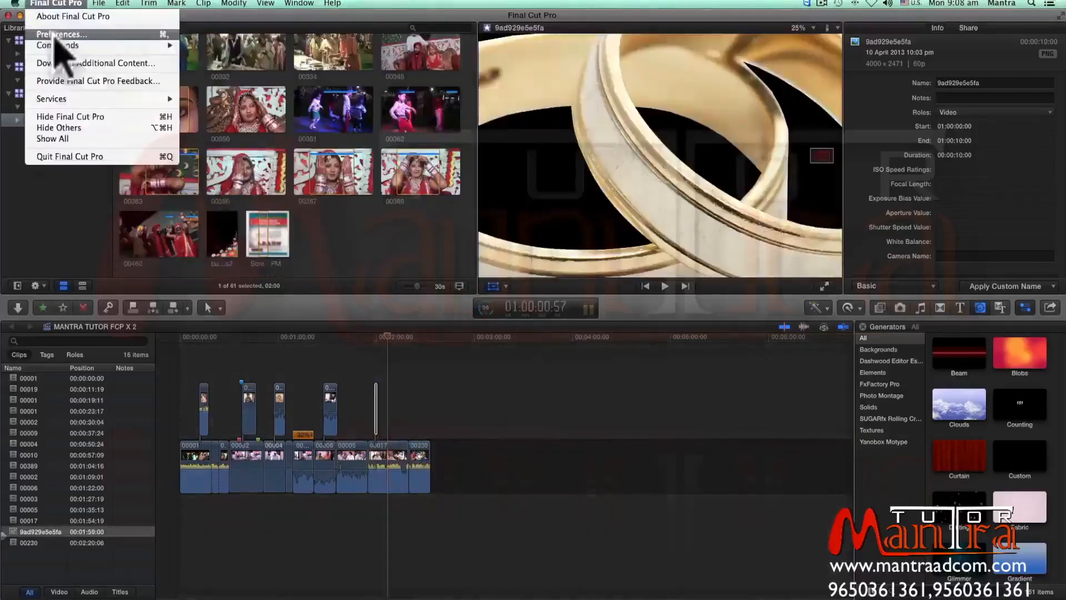
pyautogui.click(55, 35)
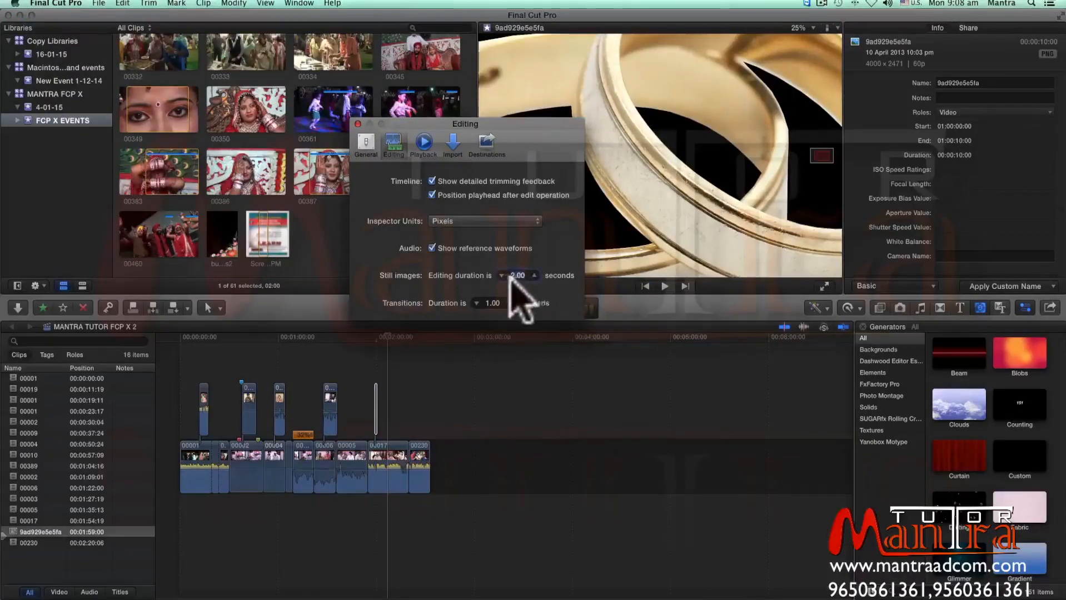
pyautogui.click(358, 124)
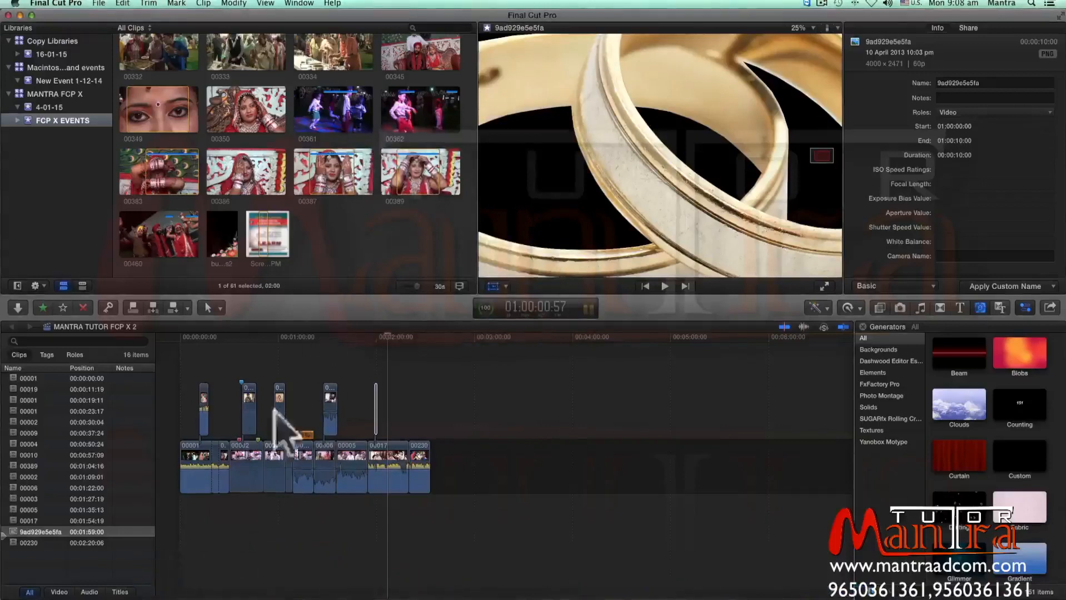
# Switch to Finder, preview some posters in the image folder, and import all its files into the FCP X EVENTS event
pyautogui.click(227, 573)
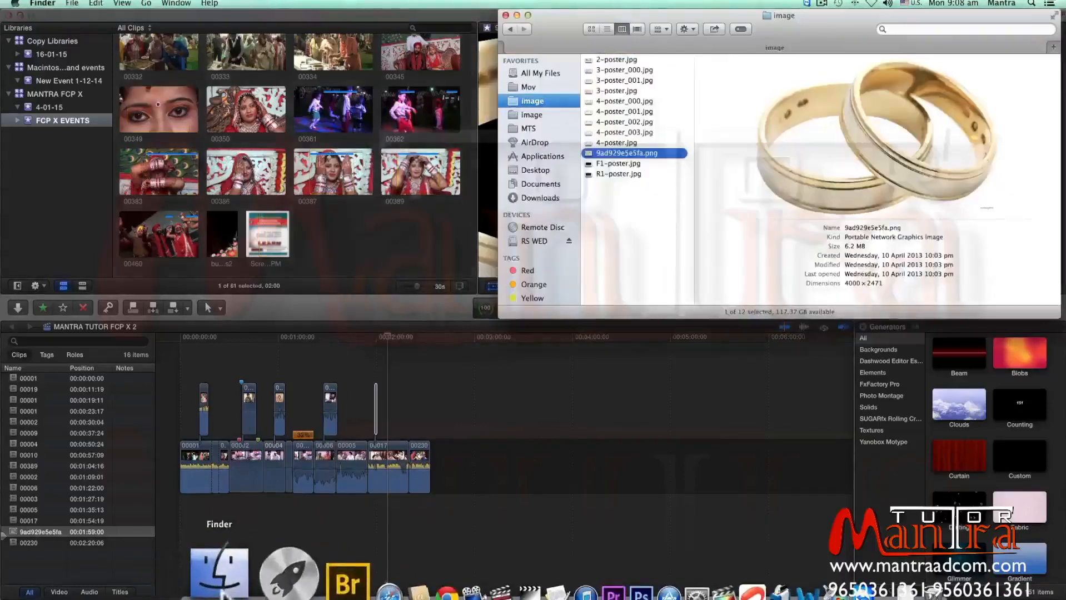
pyautogui.click(627, 71)
pyautogui.click(627, 103)
pyautogui.click(629, 143)
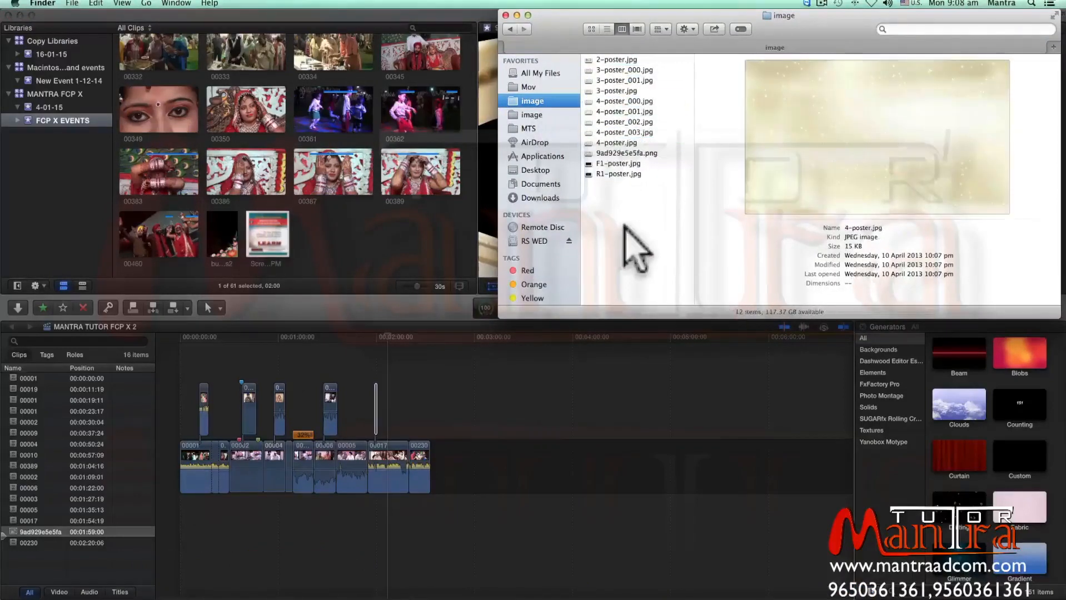
pyautogui.press('super+a')
pyautogui.moveTo(628, 71); pyautogui.dragTo(369, 238)
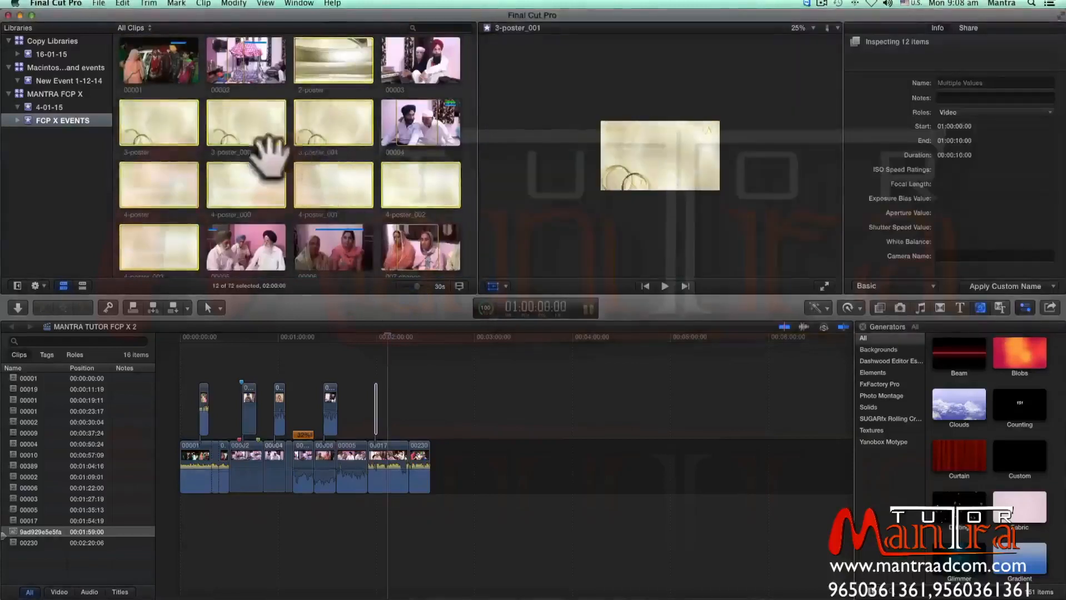
# Select two-second ranges on the imported 3-poster and 4-poster stills in the browser, ending with 4-poster_003
pyautogui.click(350, 189)
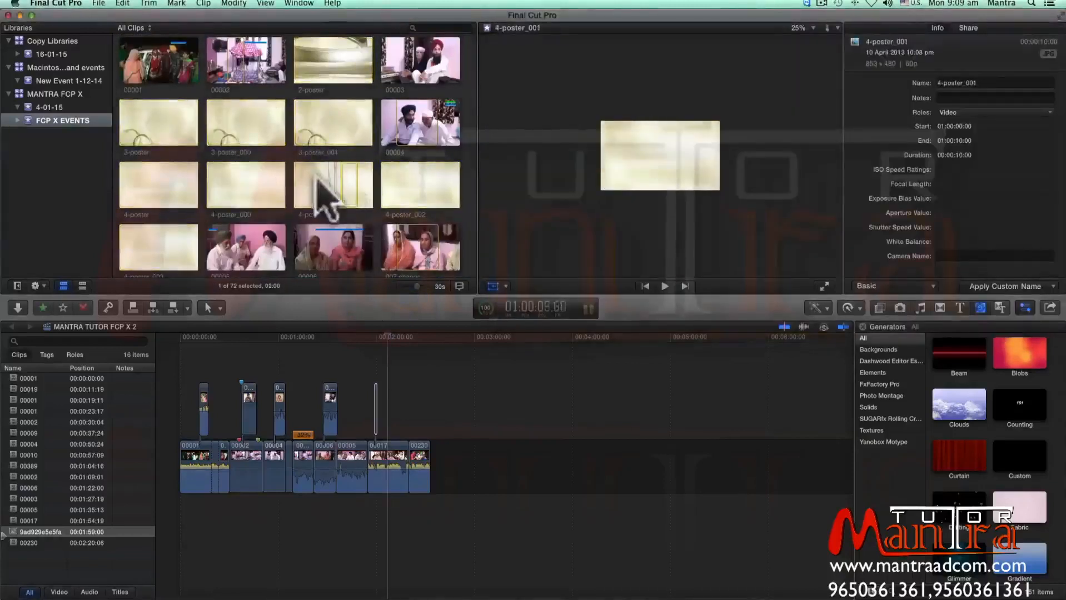
pyautogui.click(235, 123)
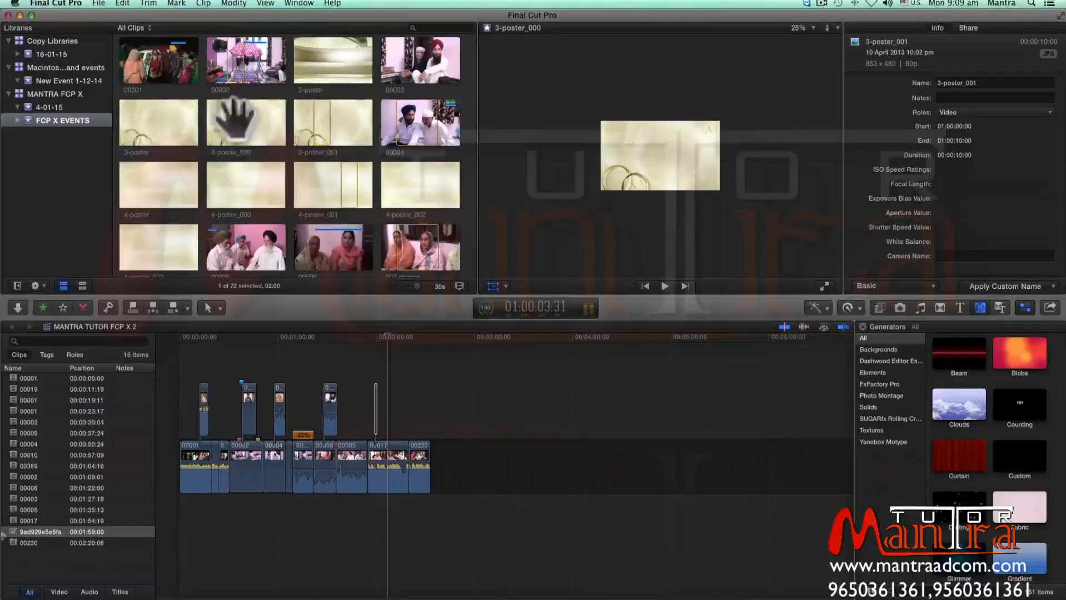
pyautogui.click(170, 111)
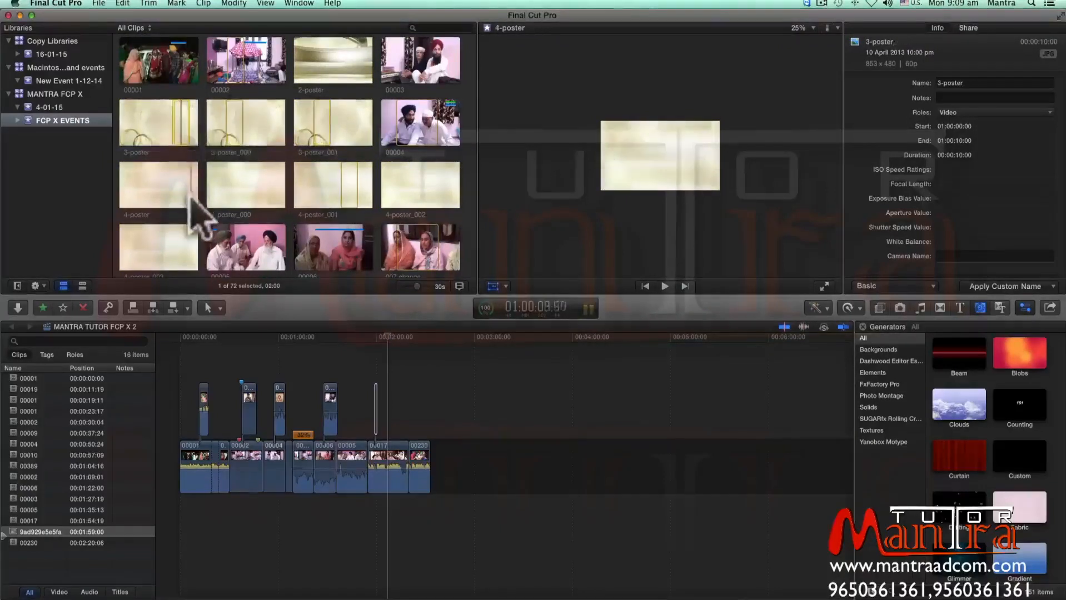
pyautogui.click(142, 195)
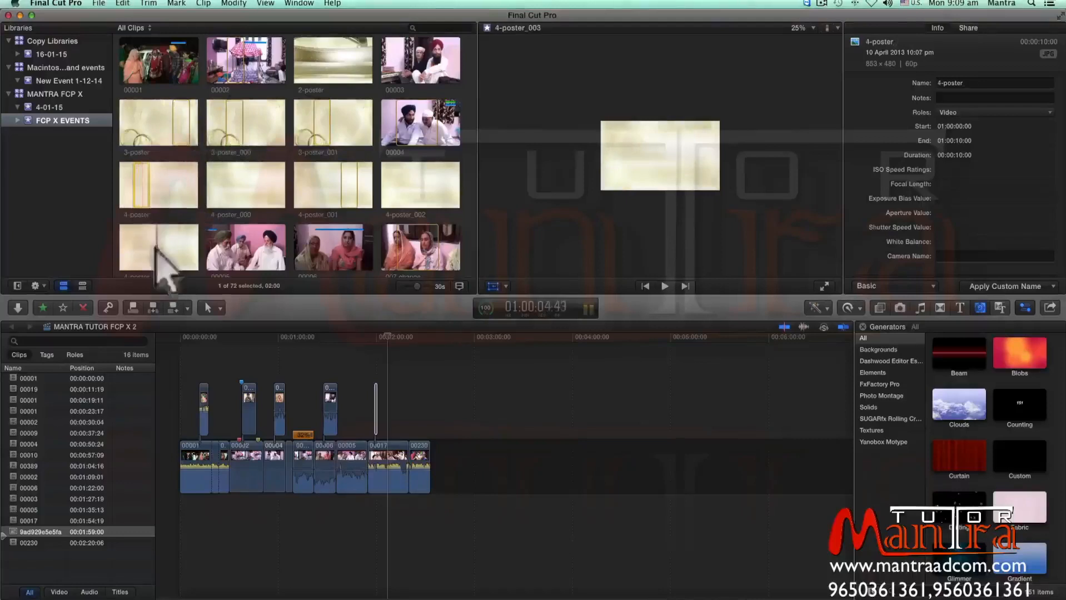
pyautogui.moveTo(424, 181)
pyautogui.mouseDown()
pyautogui.moveTo(402, 390)
pyautogui.moveTo(429, 178)
pyautogui.mouseUp()
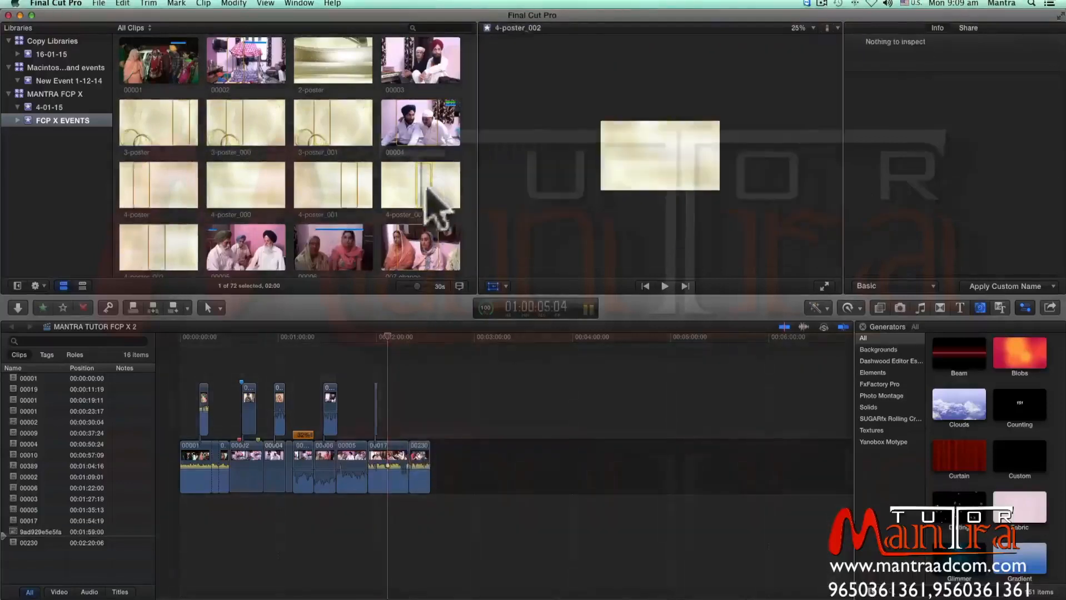
pyautogui.click(182, 235)
pyautogui.scroll(-1, 181, 234)
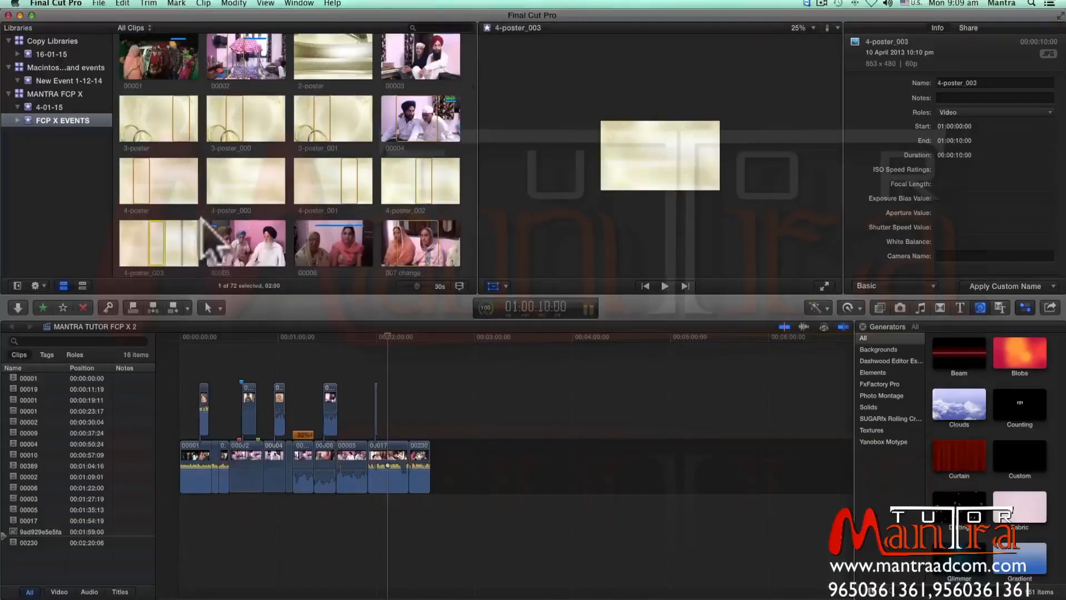
pyautogui.click(466, 214)
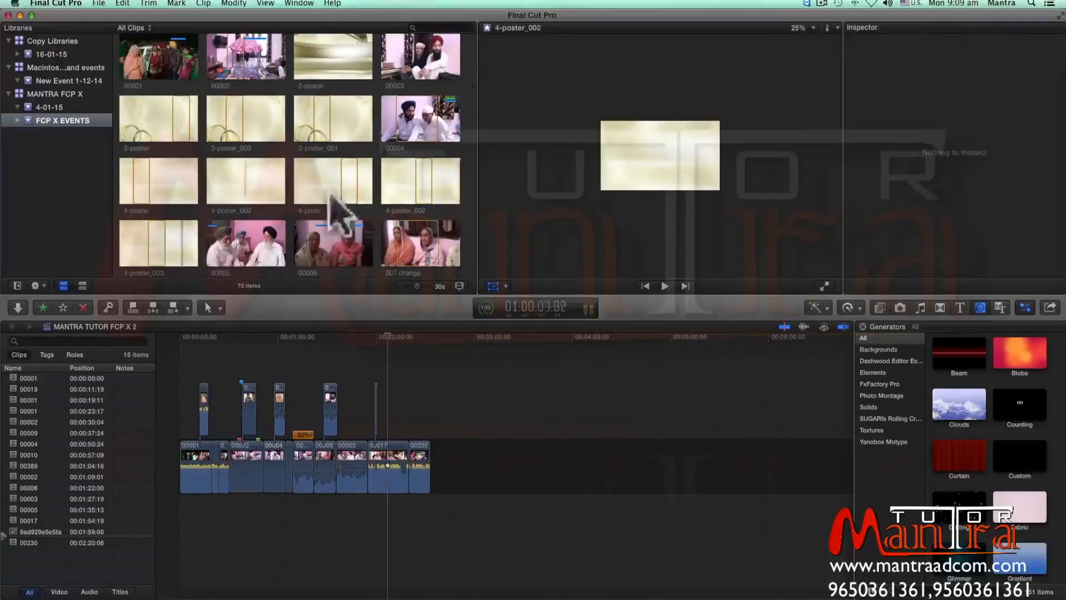
# Widen the clip browser and clear the selected ranges from the first three rows of clips
pyautogui.moveTo(475, 189); pyautogui.dragTo(630, 206)
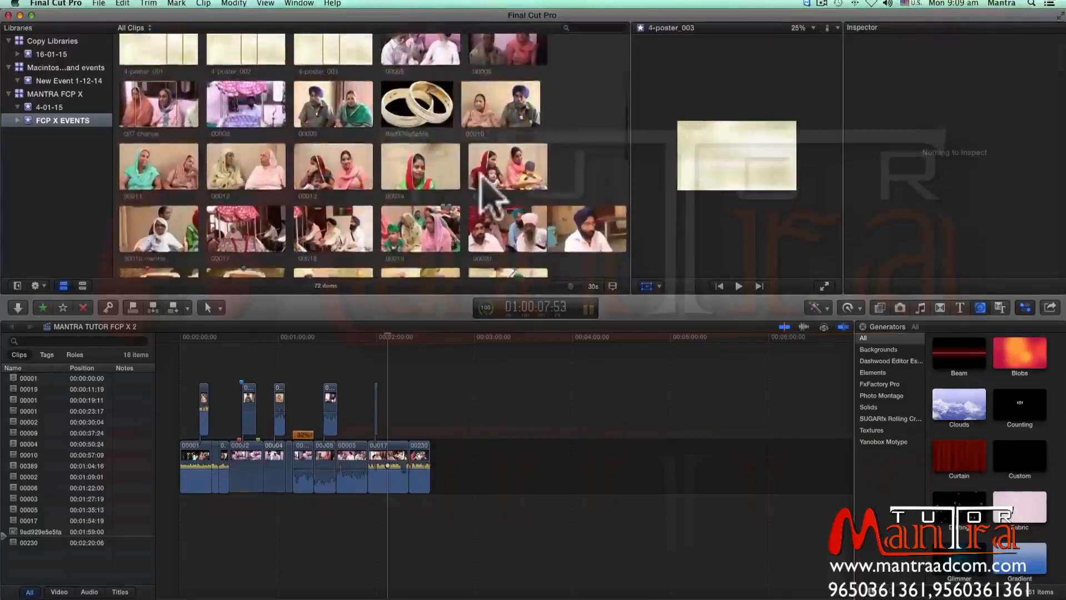
pyautogui.scroll(2, 490, 192)
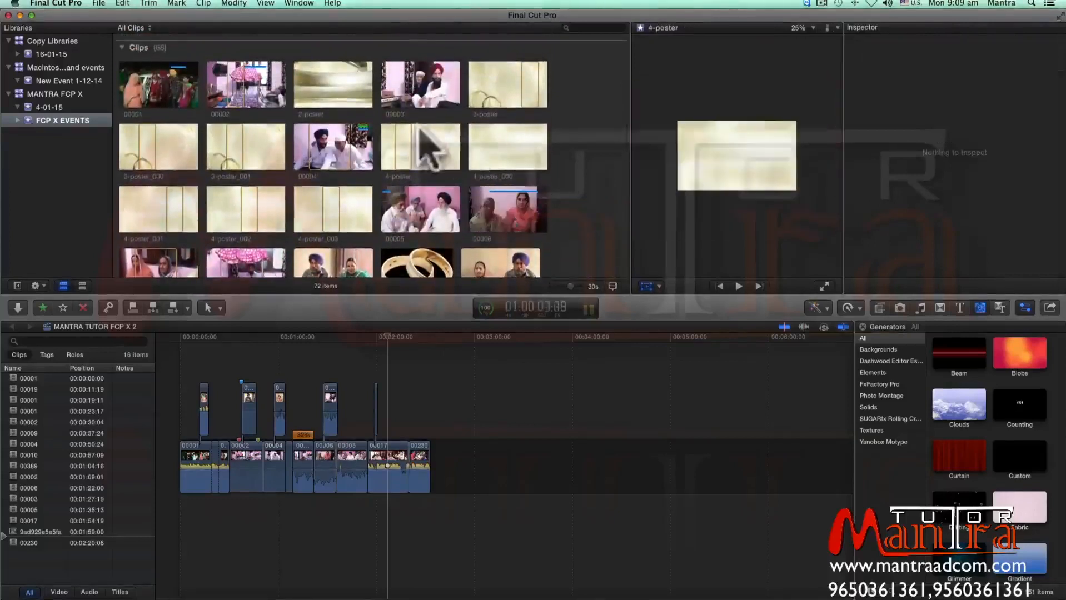
pyautogui.click(322, 84)
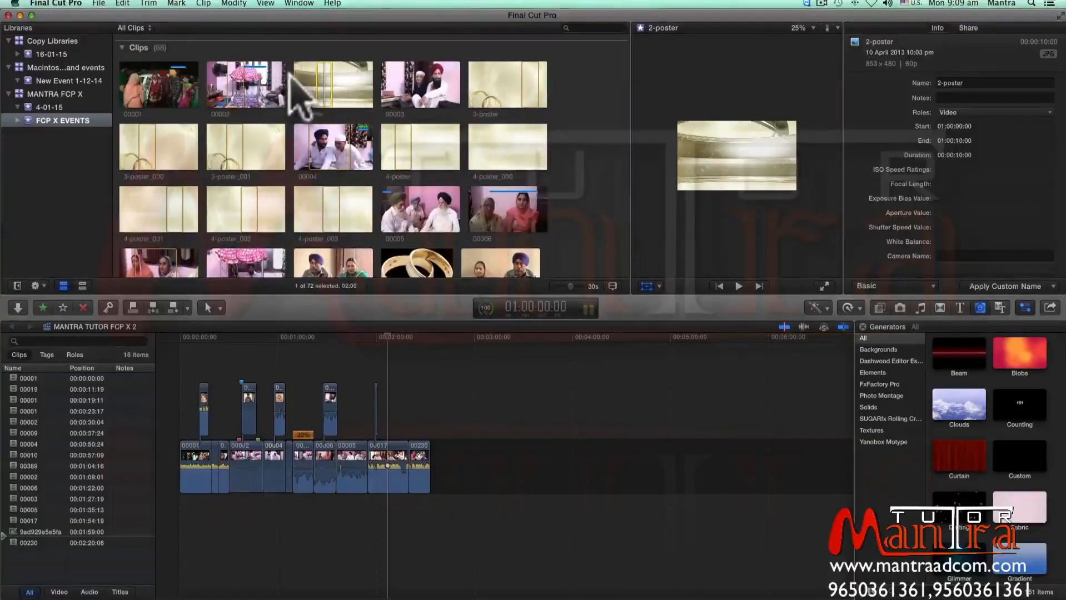
pyautogui.moveTo(291, 82); pyautogui.dragTo(170, 25)
pyautogui.click(175, 4)
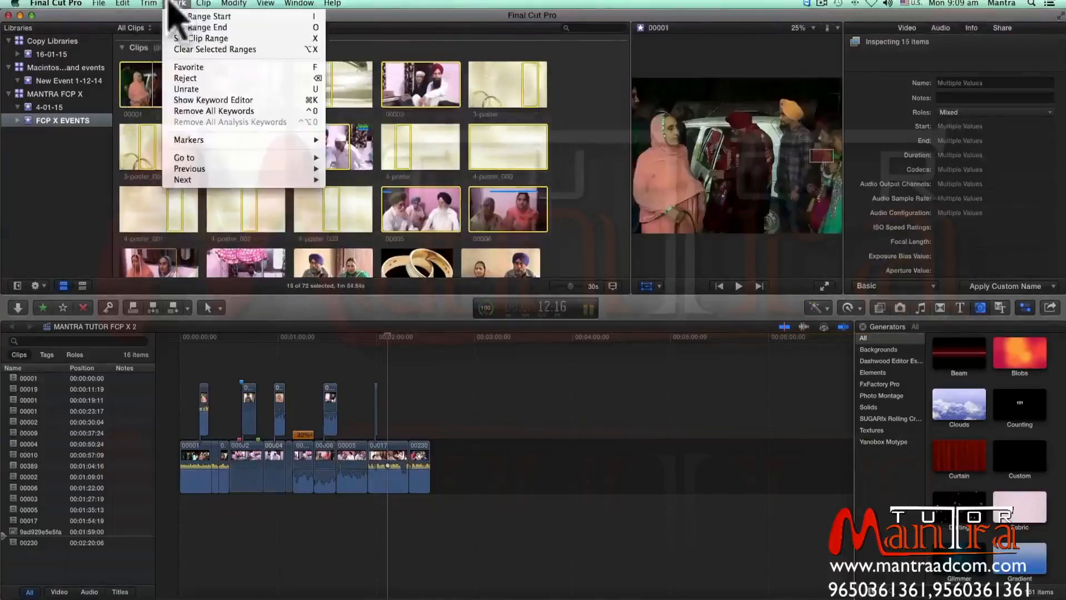
pyautogui.click(259, 51)
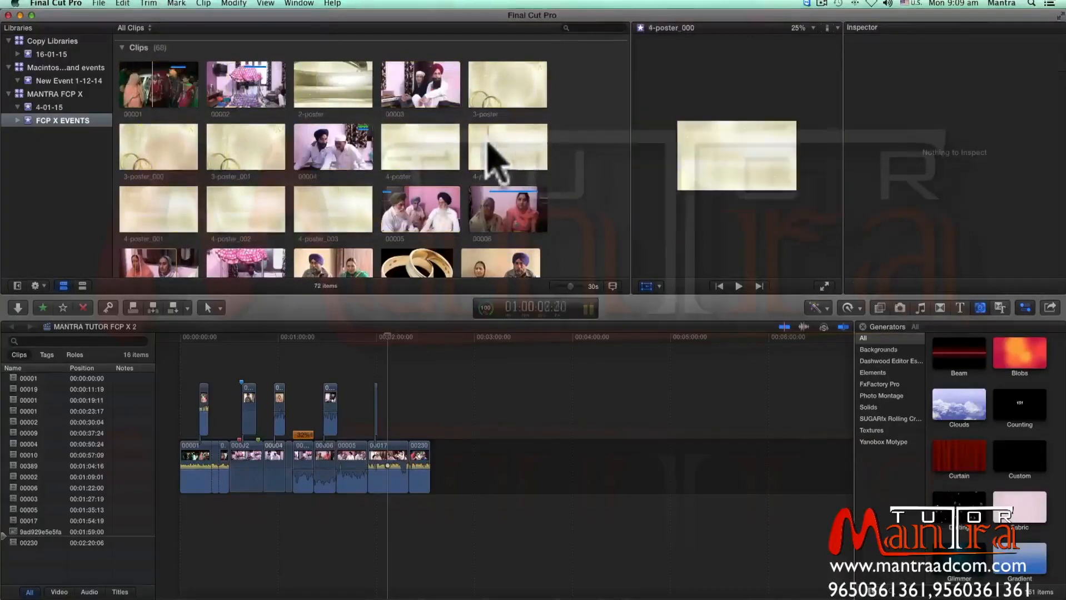
# Mark custom ranges on the 4-poster_000 and 3-poster stills, and clear all ranges from the first three rows of clips
pyautogui.click(503, 161)
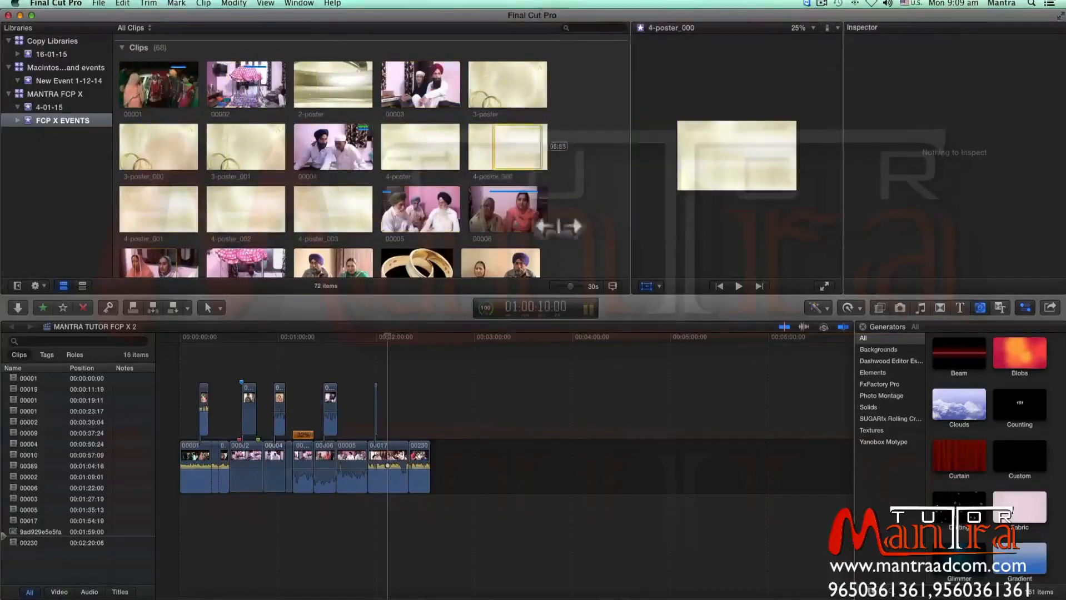
pyautogui.moveTo(484, 100); pyautogui.dragTo(533, 91)
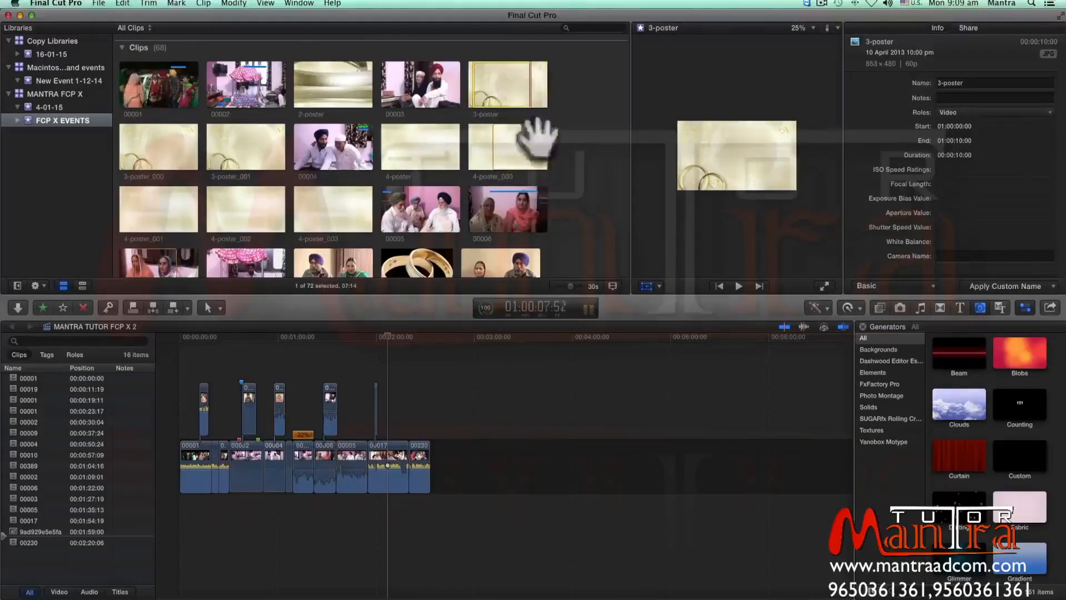
pyautogui.moveTo(568, 223); pyautogui.dragTo(167, 89)
pyautogui.click(176, 3)
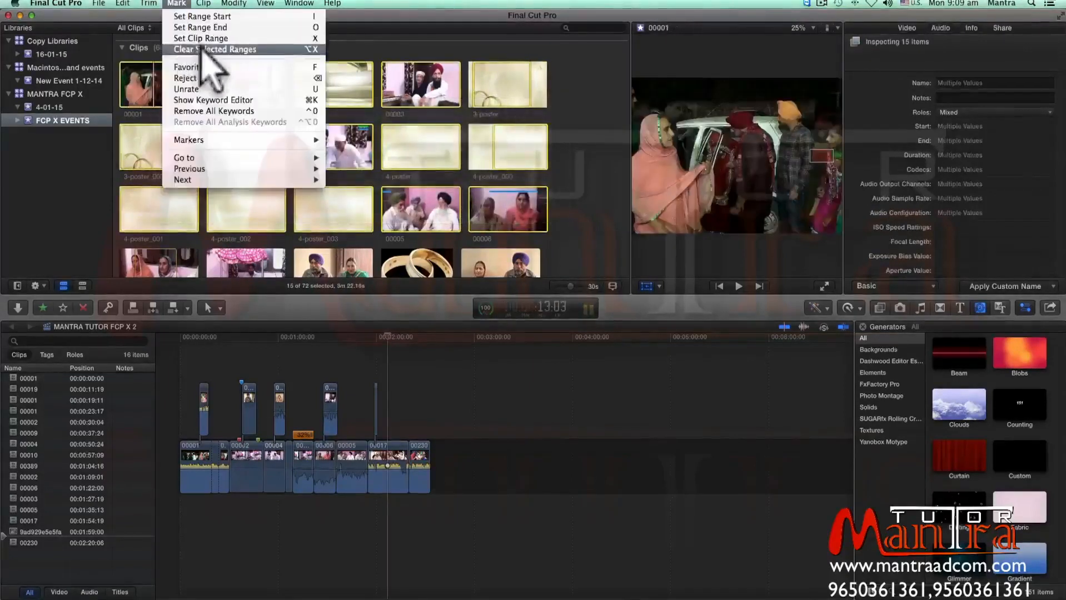
pyautogui.click(202, 51)
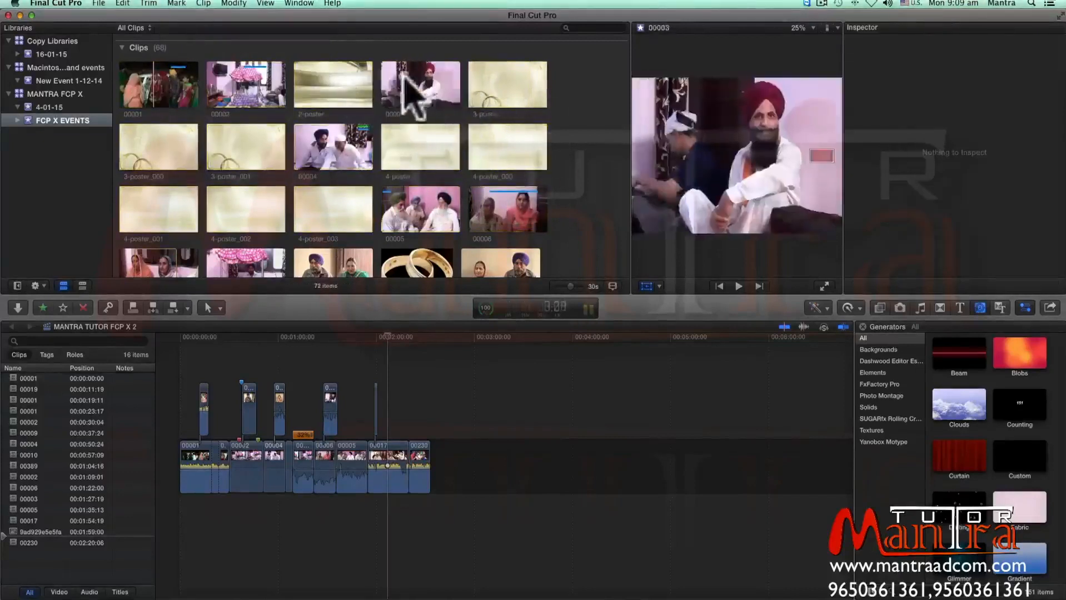
# Review the still images and transitions durations in the Editing preferences and close them
pyautogui.click(56, 3)
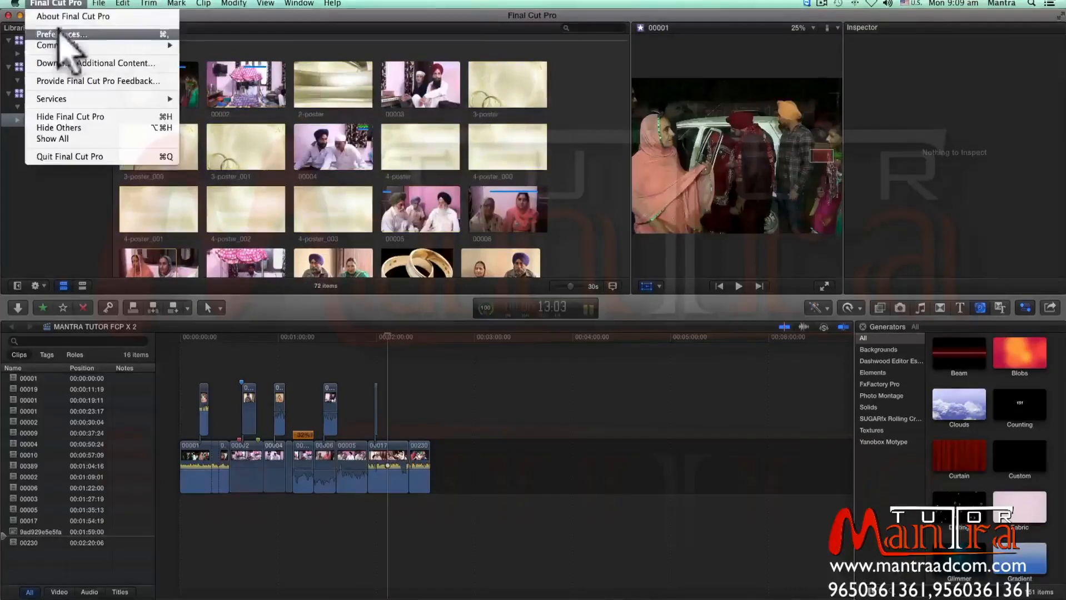
pyautogui.click(60, 35)
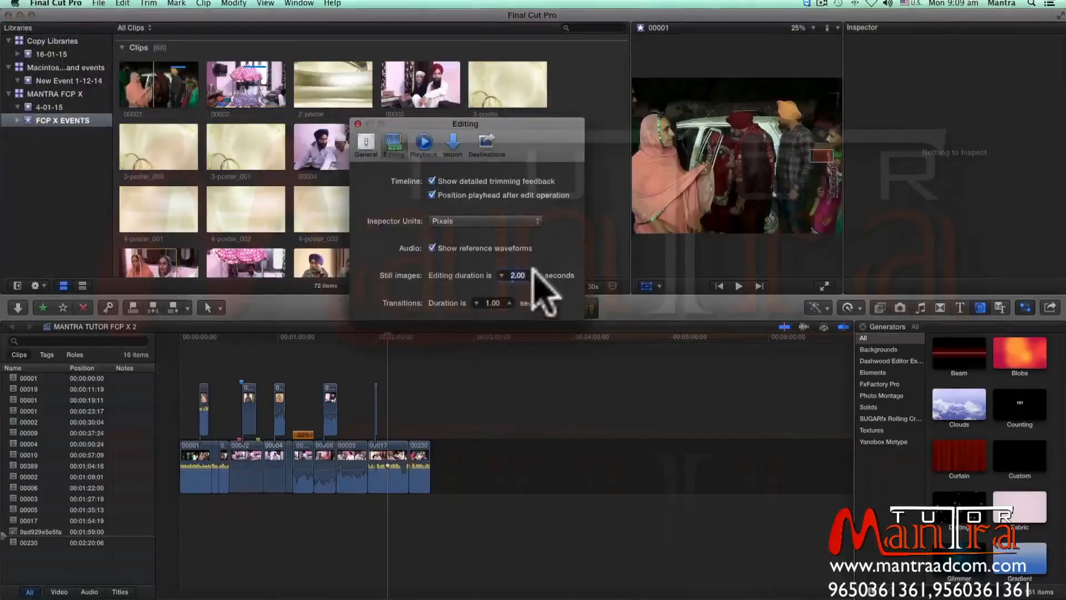
pyautogui.click(358, 123)
pyautogui.click(503, 143)
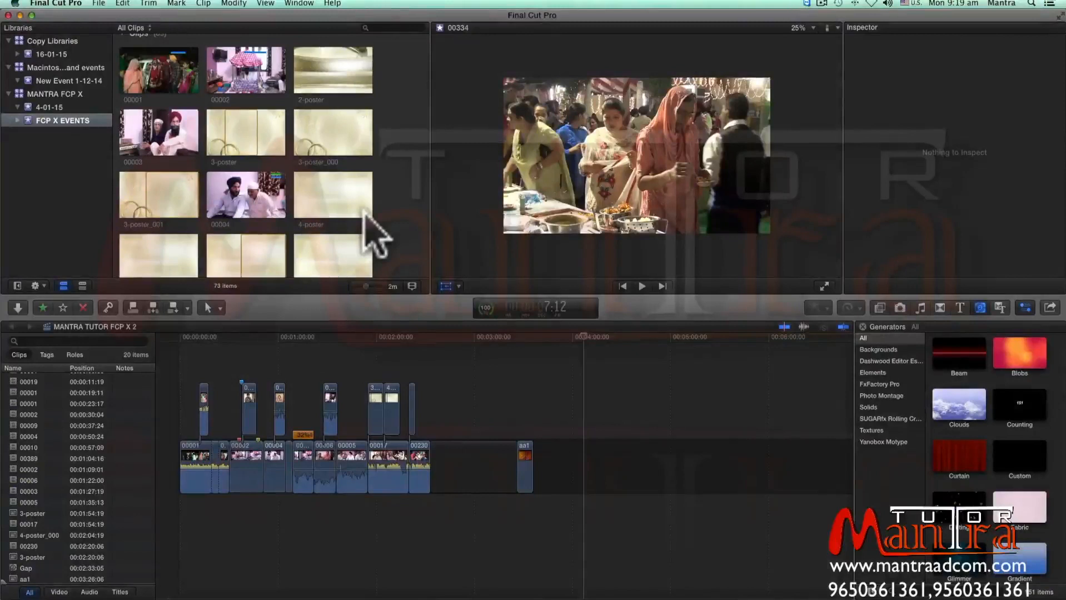
# Review the still images editing duration in the Editing preferences and close them
pyautogui.click(15, 3)
pyautogui.moveTo(56, 4)
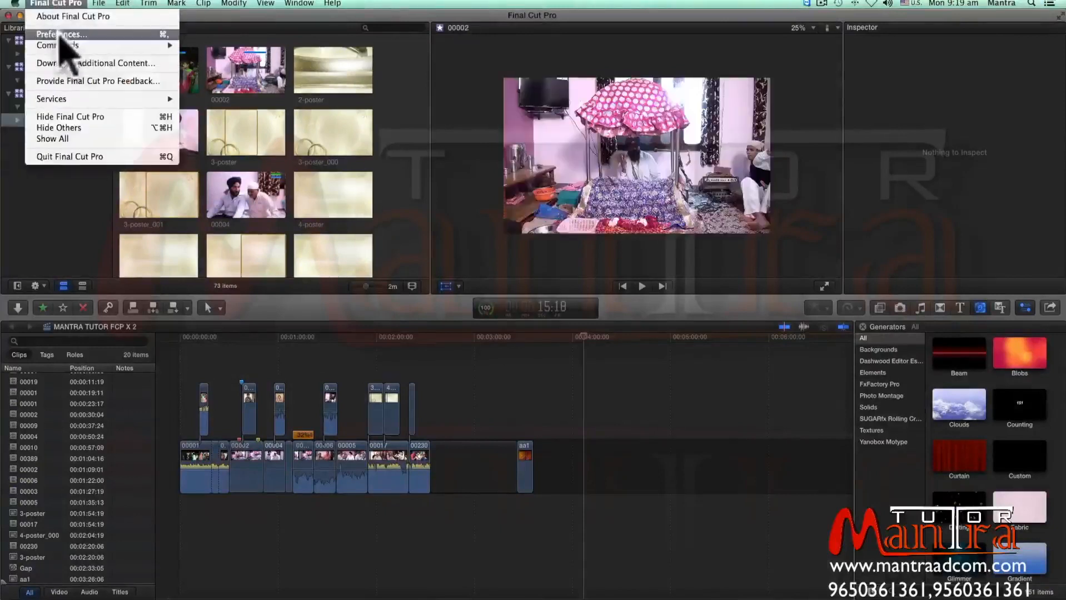
pyautogui.click(60, 34)
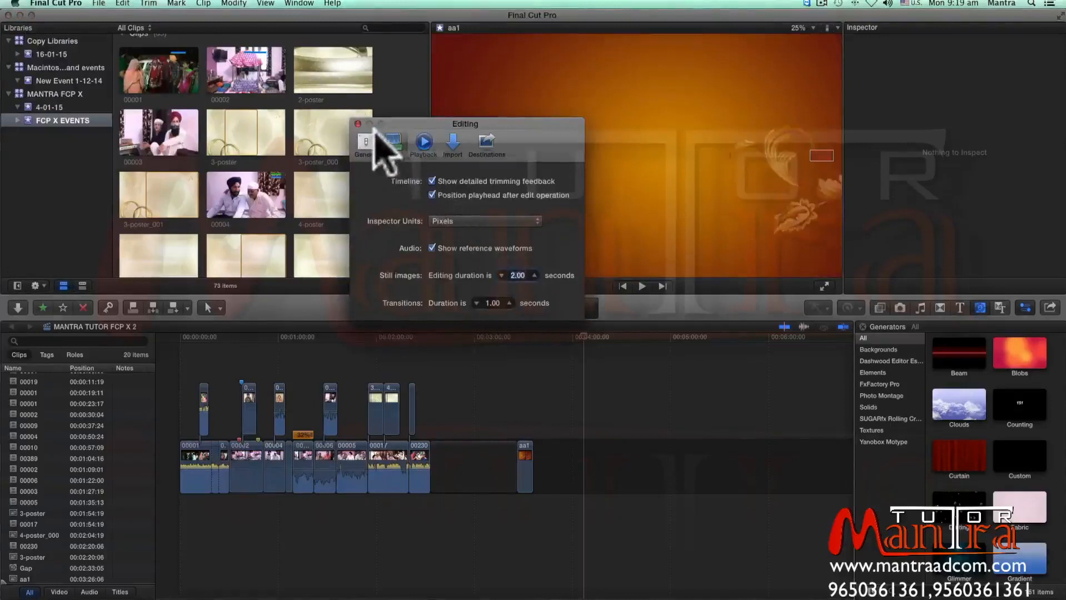
pyautogui.click(357, 123)
# Add all twelve image files, from 2-poster.jpg to R1-poster.jpg, from the Finder image folder to the timeline after the aa1 clip
pyautogui.click(225, 567)
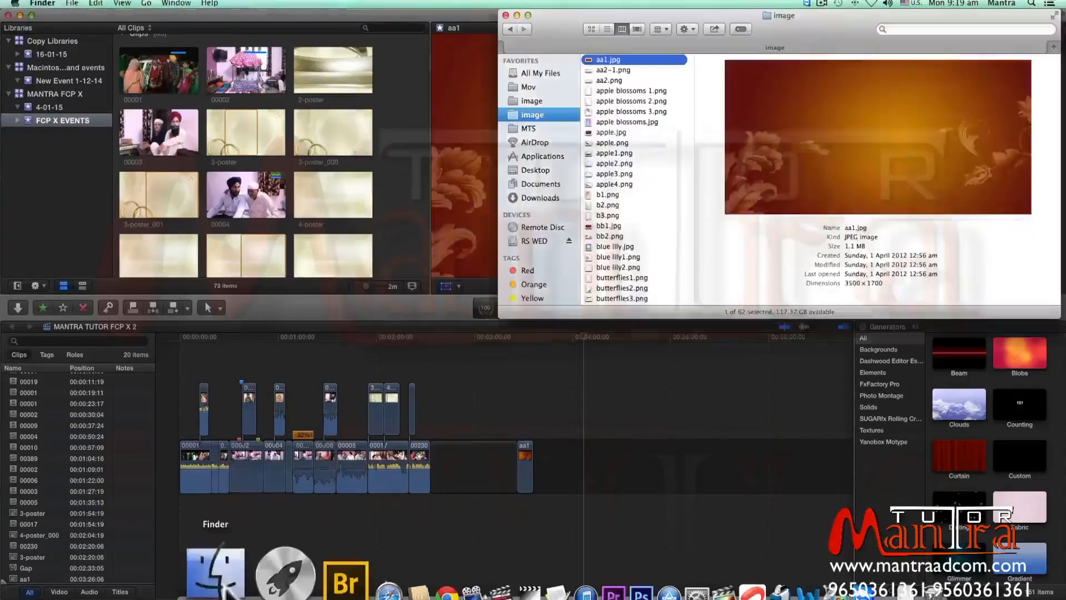
pyautogui.click(539, 101)
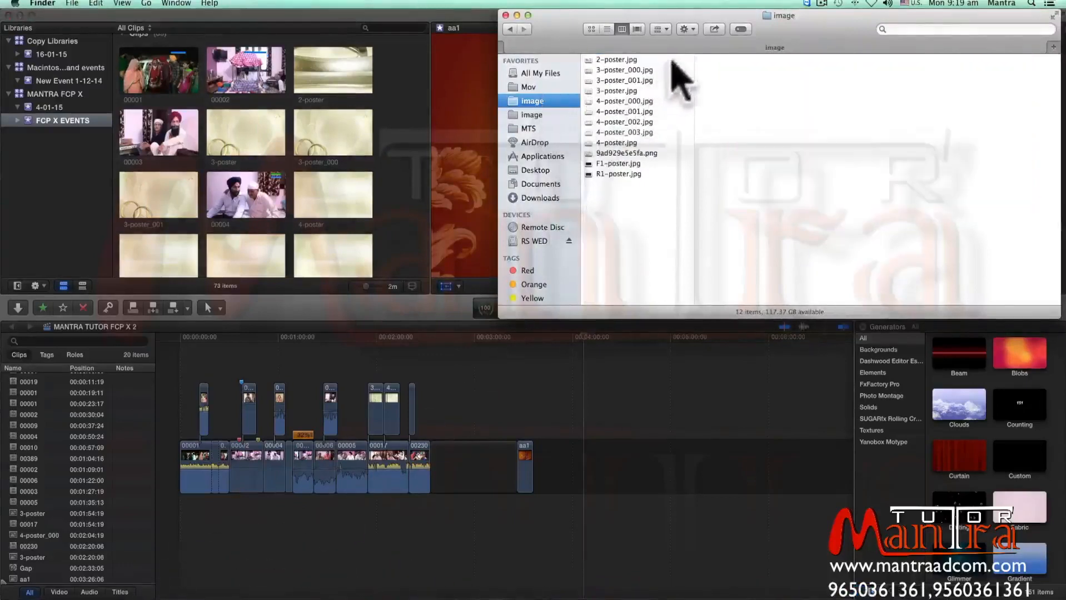
pyautogui.moveTo(673, 58); pyautogui.dragTo(673, 186)
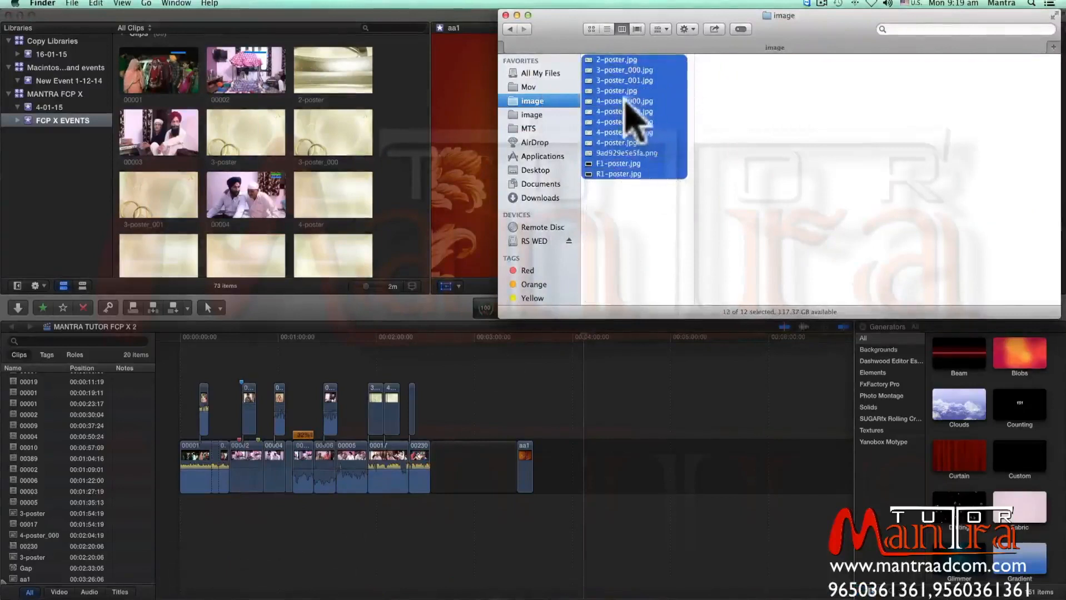
pyautogui.moveTo(614, 114); pyautogui.dragTo(561, 450)
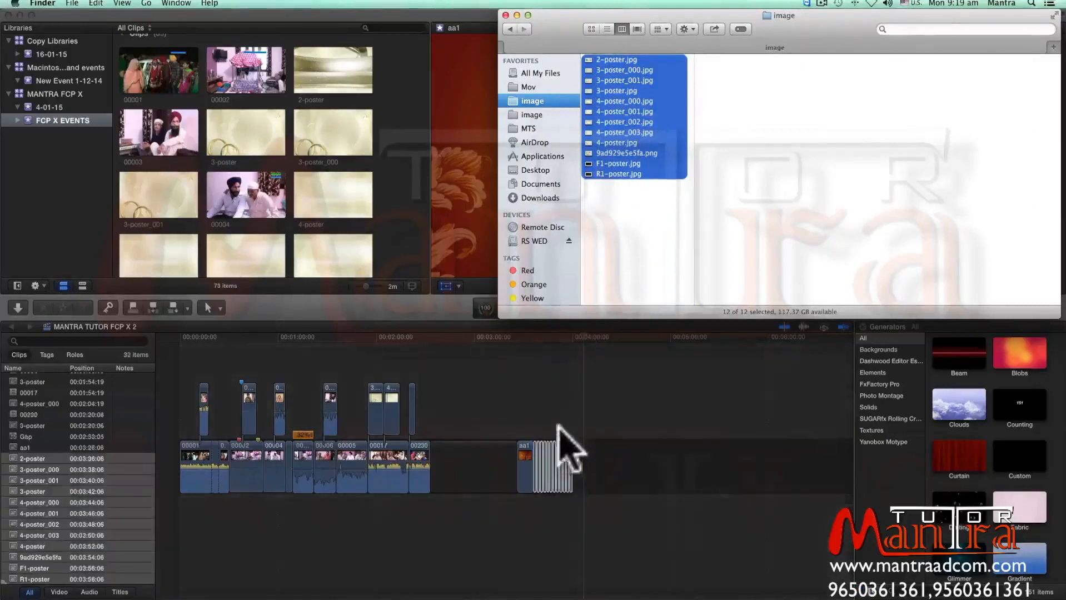
# Select the twelve newly added stills after aa1 in the timeline and inspect their duration
pyautogui.click(542, 340)
pyautogui.press('cmd+4')
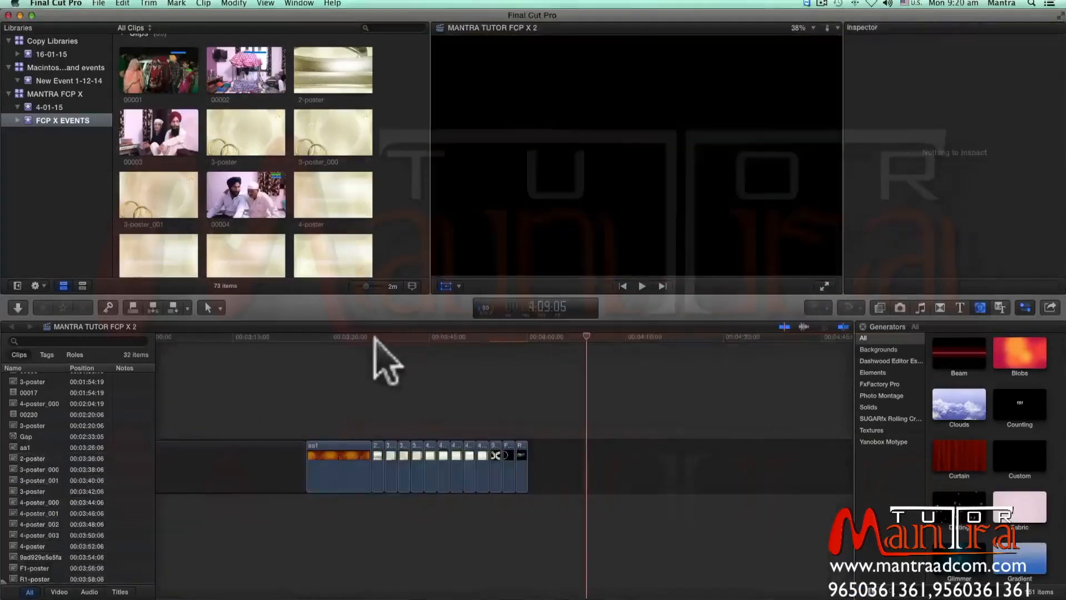
pyautogui.moveTo(374, 338); pyautogui.dragTo(409, 355)
pyautogui.moveTo(568, 416); pyautogui.dragTo(389, 461)
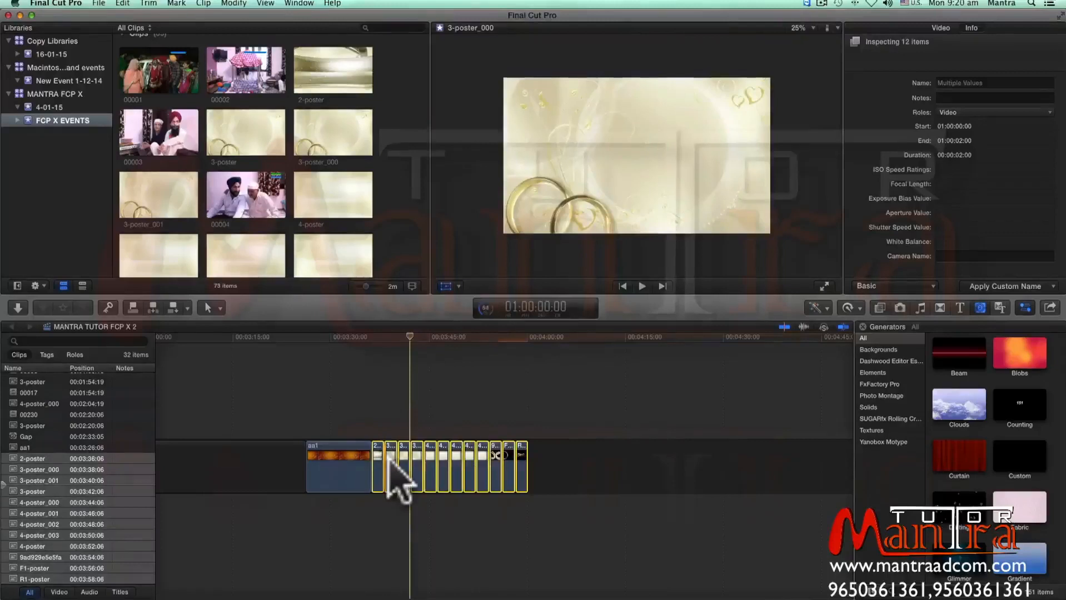
# Insert the full-length 3-poster_000, 4-poster and 4-poster_002 stills from the browser into the timeline after clip 00230
pyautogui.moveTo(410, 121); pyautogui.dragTo(357, 257)
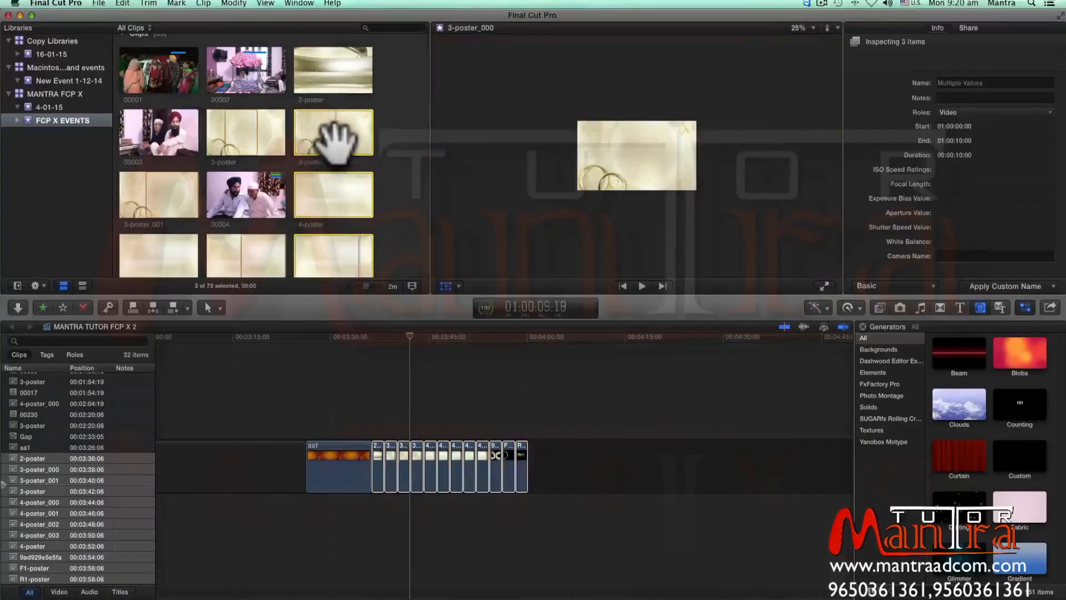
pyautogui.moveTo(316, 131); pyautogui.dragTo(204, 443)
pyautogui.scroll(-1, 332, 189)
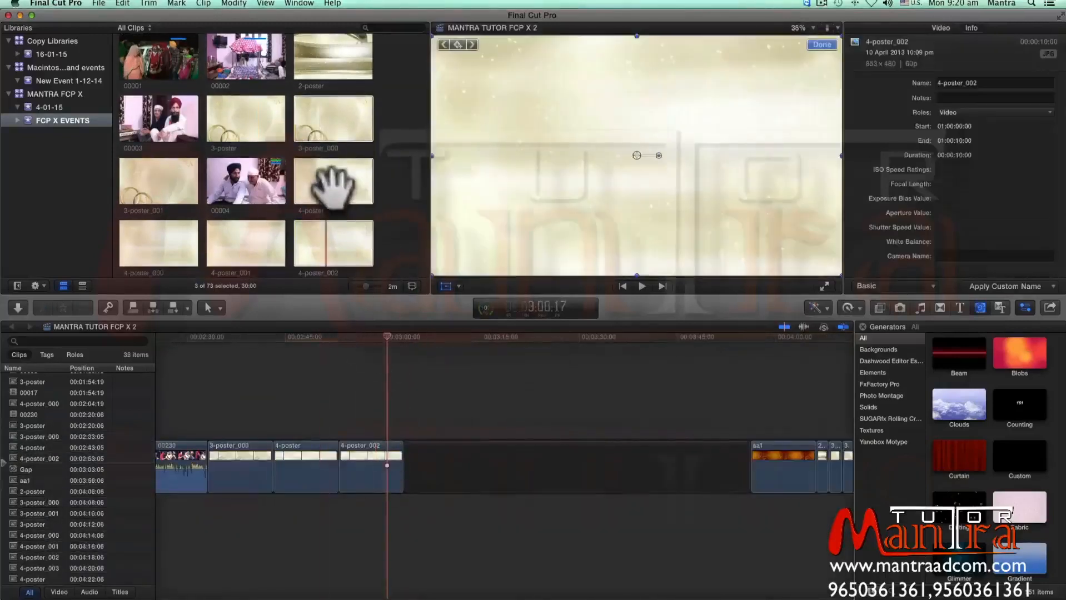
# Mark two-second ranges on the 2-poster, 3-poster_000, 4-poster and 4-poster_002 stills in the browser
pyautogui.click(332, 186)
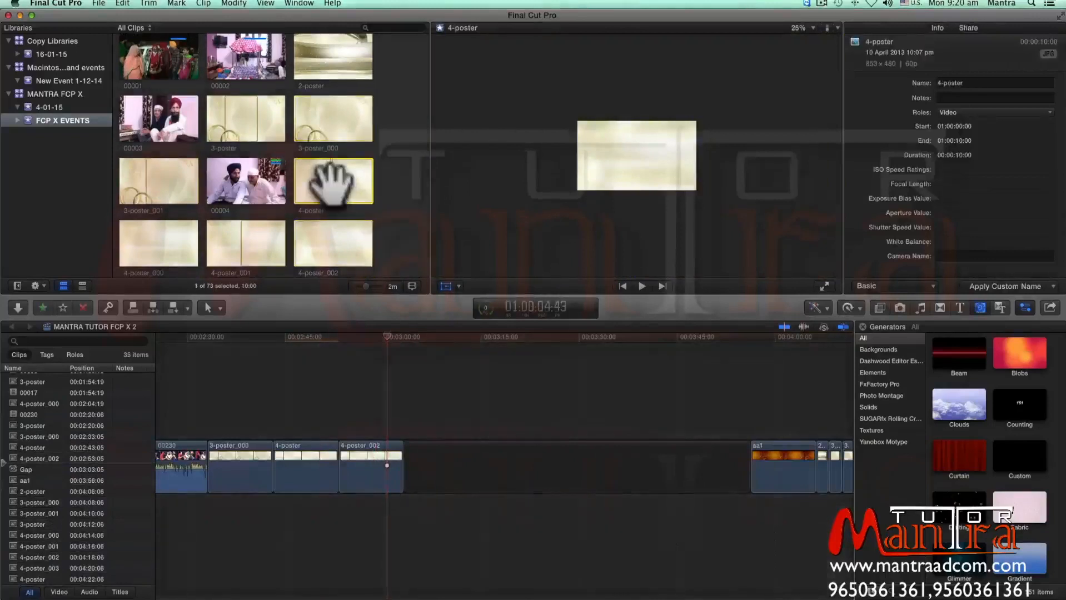
pyautogui.moveTo(333, 119); pyautogui.dragTo(331, 107)
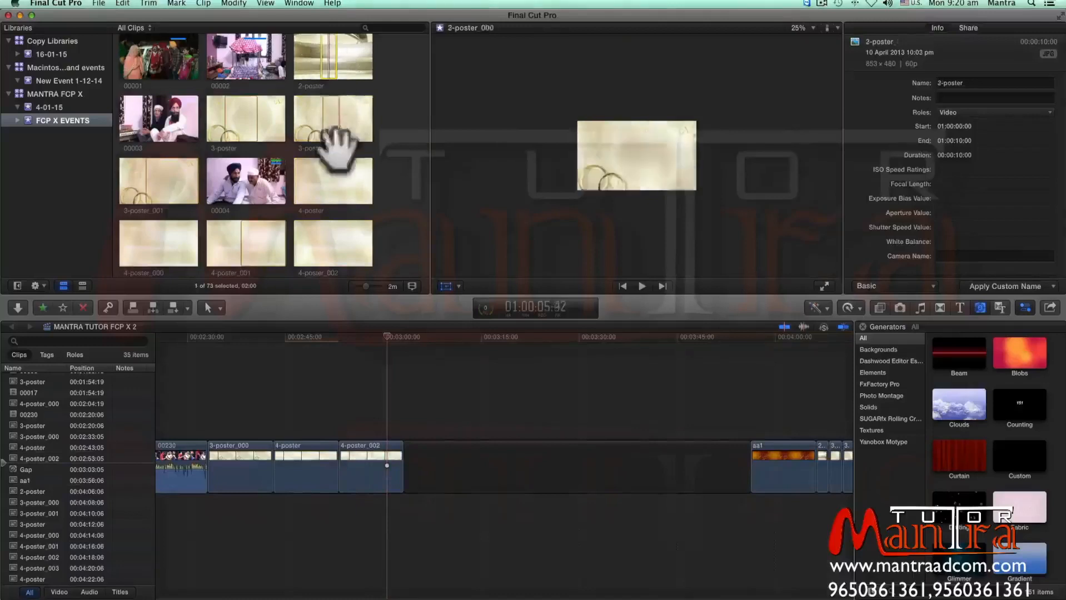
pyautogui.click(338, 194)
pyautogui.moveTo(334, 245); pyautogui.dragTo(323, 100)
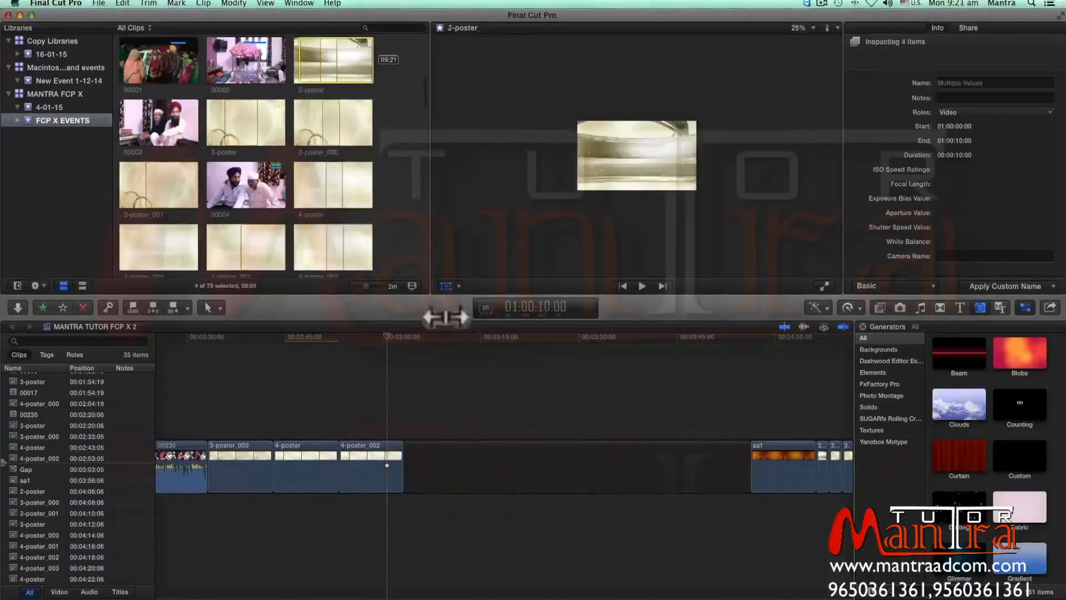
# Insert the two-second ranges of 3-poster_000, 4-poster and 4-poster_002 into the timeline after the full-length 4-poster_002 clip
pyautogui.moveTo(445, 316); pyautogui.dragTo(421, 234)
pyautogui.moveTo(398, 113); pyautogui.dragTo(305, 275)
pyautogui.moveTo(333, 183); pyautogui.dragTo(427, 468)
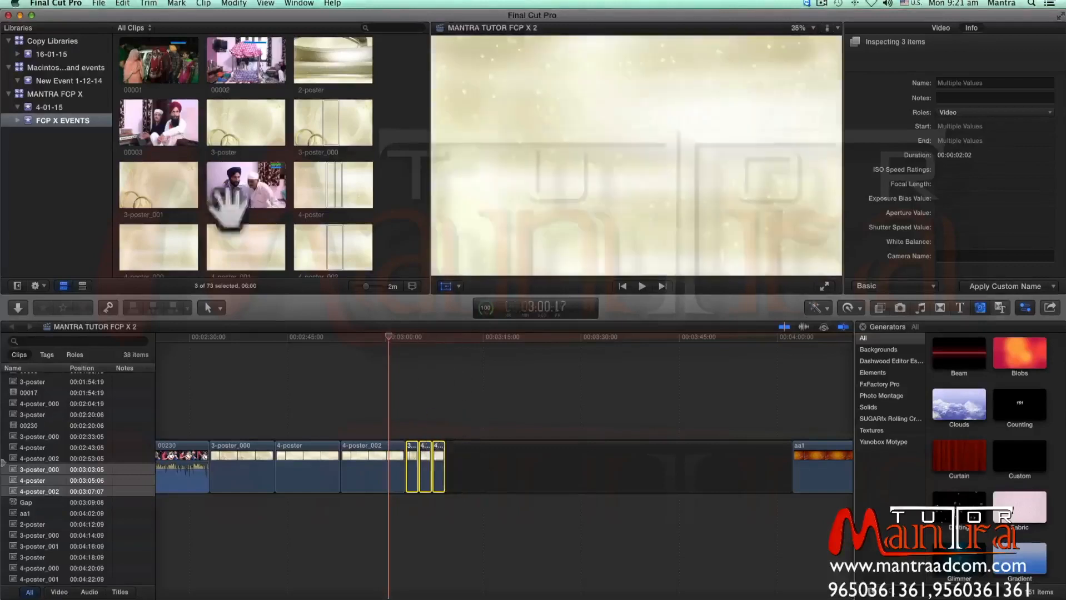
# Set the still images editing duration to 4.00 seconds in the Editing preferences and close them
pyautogui.click(78, 5)
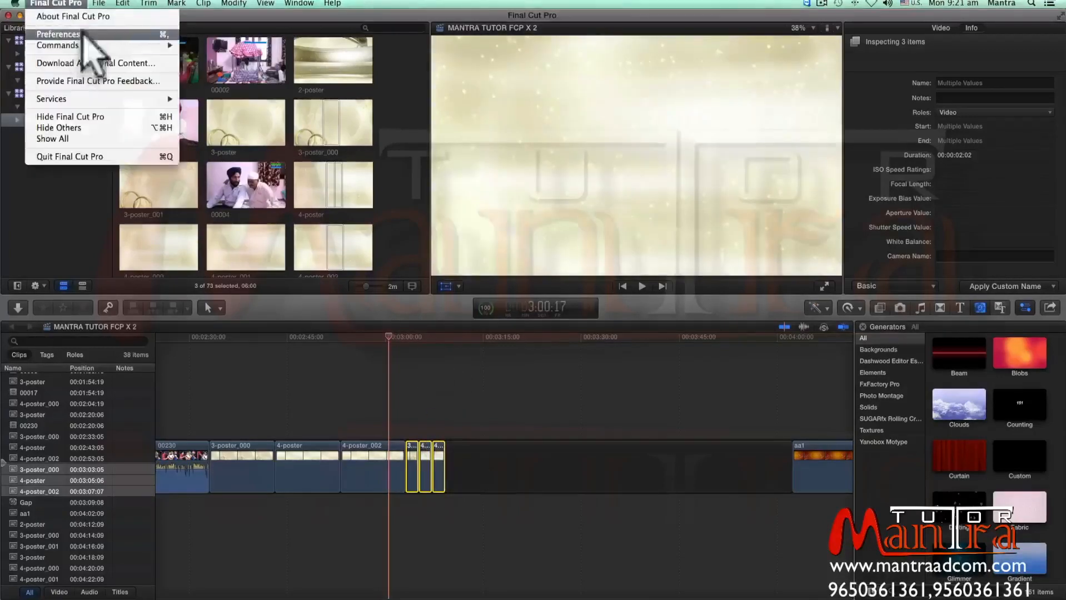
pyautogui.click(83, 34)
pyautogui.click(533, 274)
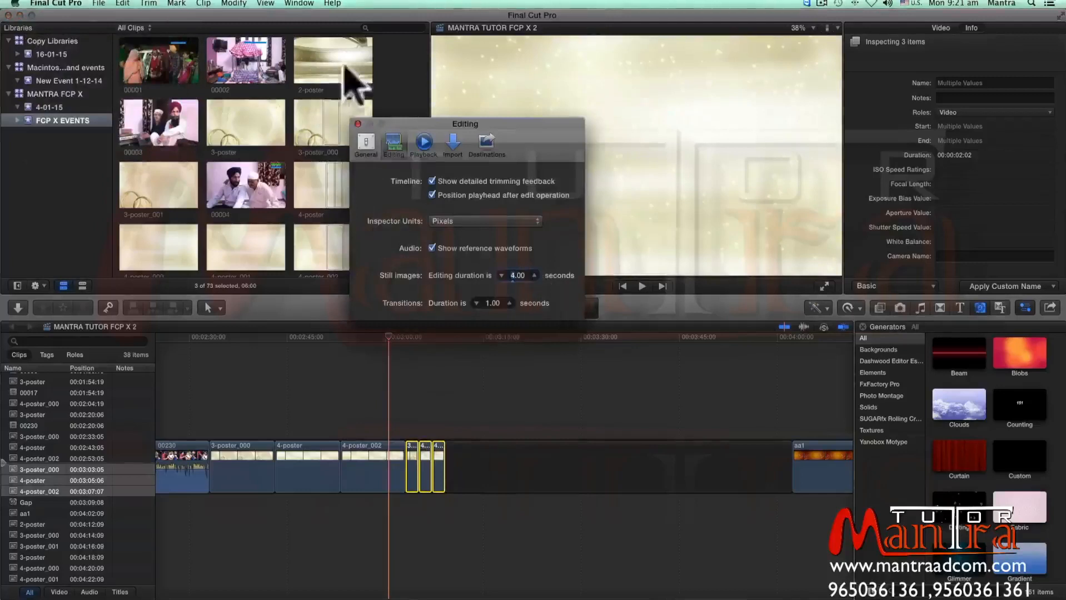
pyautogui.click(411, 106)
pyautogui.click(357, 124)
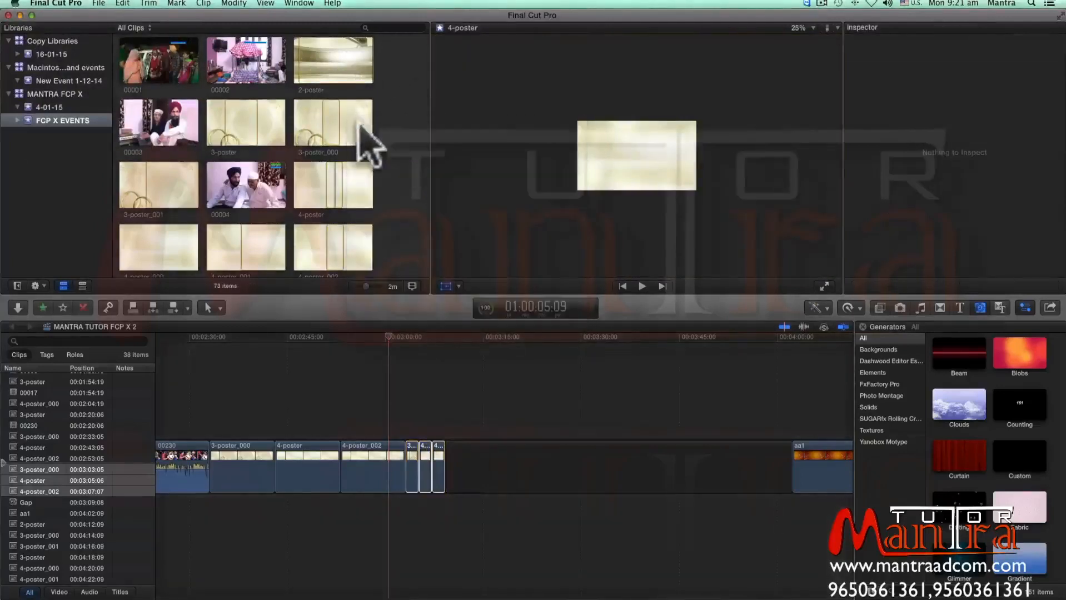
# Select the ranges on the 3-poster_000, 4-poster and 4-poster_002 stills in the browser and clear them
pyautogui.click(155, 253)
pyautogui.click(334, 247)
pyautogui.click(333, 183)
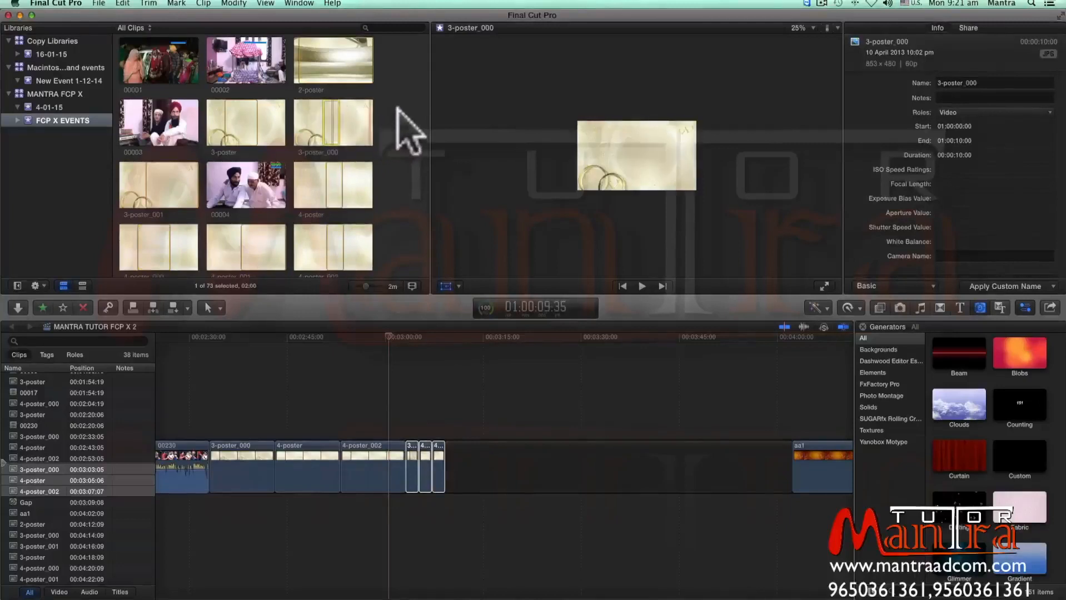
pyautogui.moveTo(401, 114); pyautogui.dragTo(310, 266)
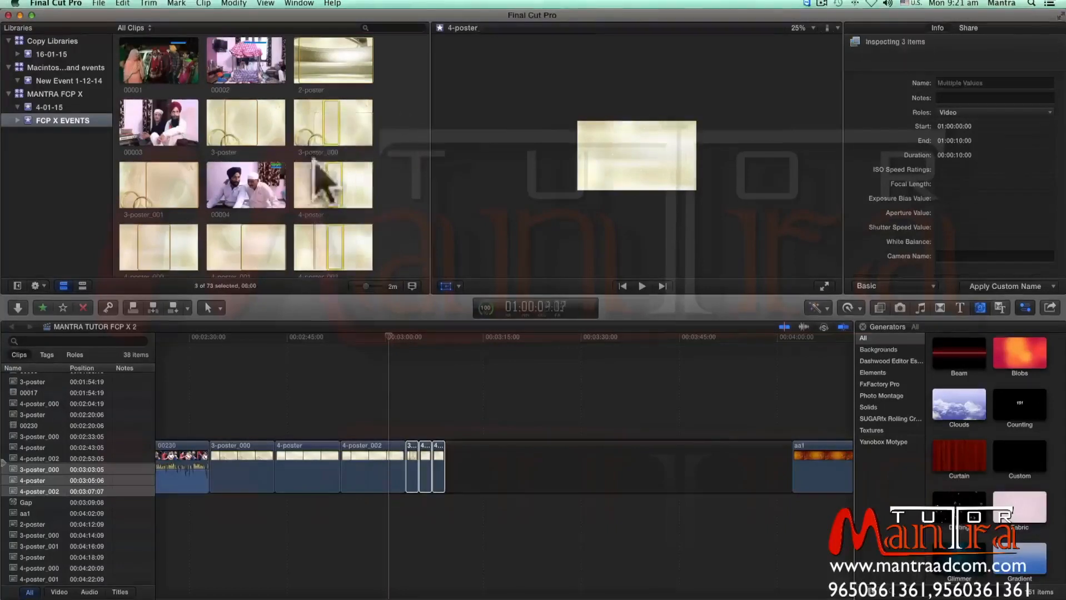
pyautogui.click(175, 3)
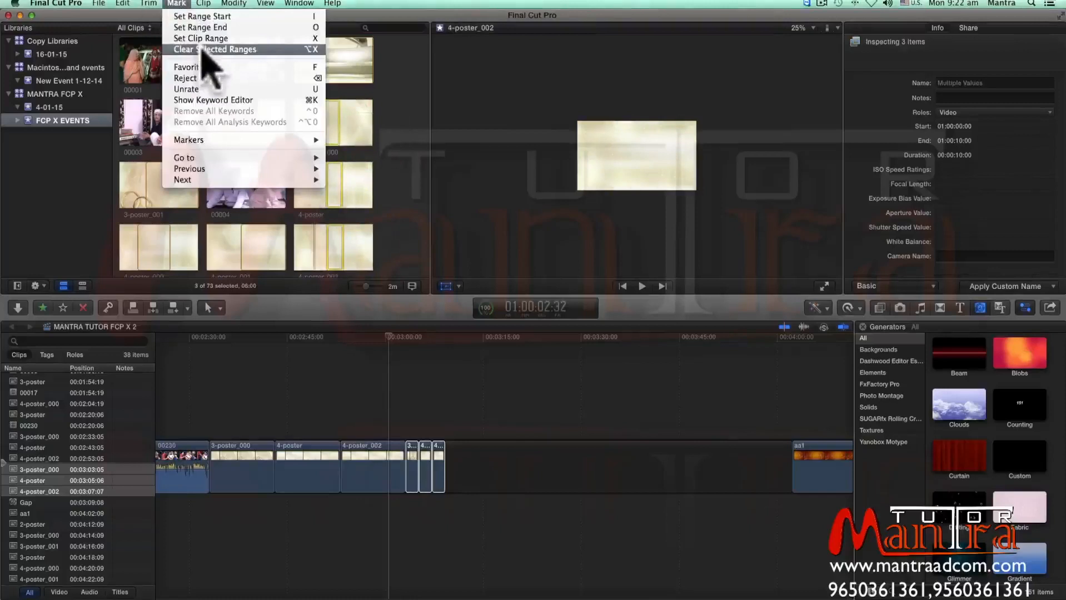
pyautogui.click(264, 49)
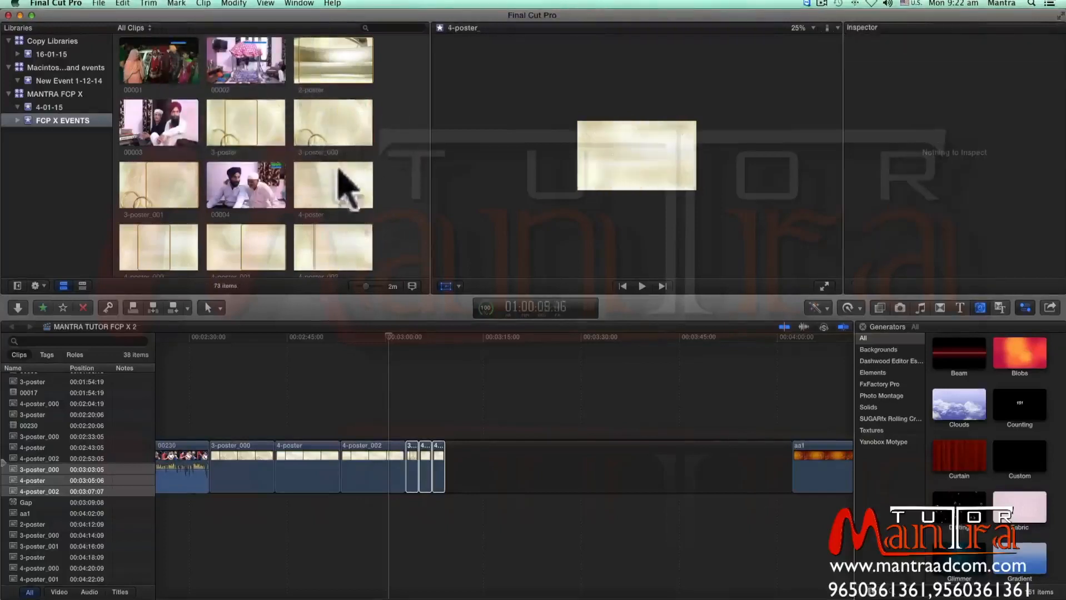
# Mark four-second ranges on 3-poster_000, 4-poster and 4-poster_002 and insert them into the timeline after the two-second stills
pyautogui.click(337, 134)
pyautogui.click(333, 186)
pyautogui.click(325, 241)
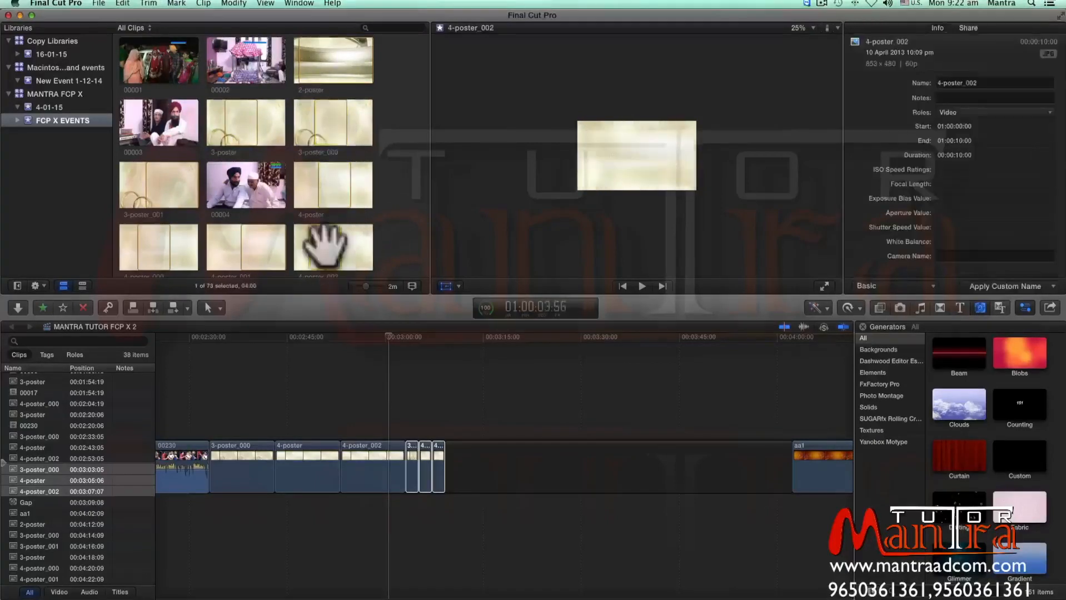
pyautogui.moveTo(414, 115); pyautogui.dragTo(324, 249)
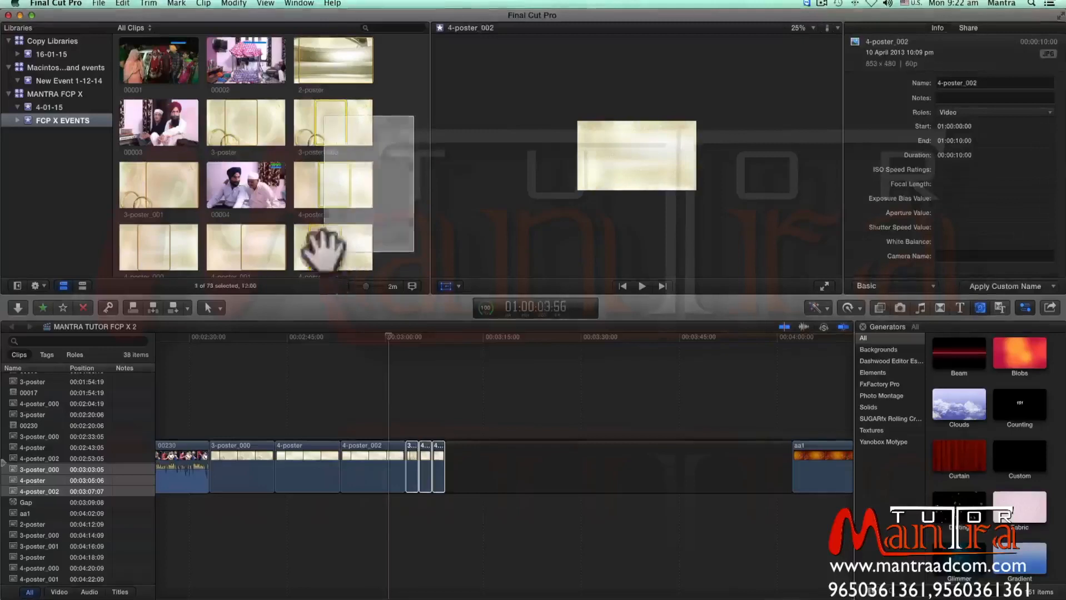
pyautogui.moveTo(333, 185); pyautogui.dragTo(467, 451)
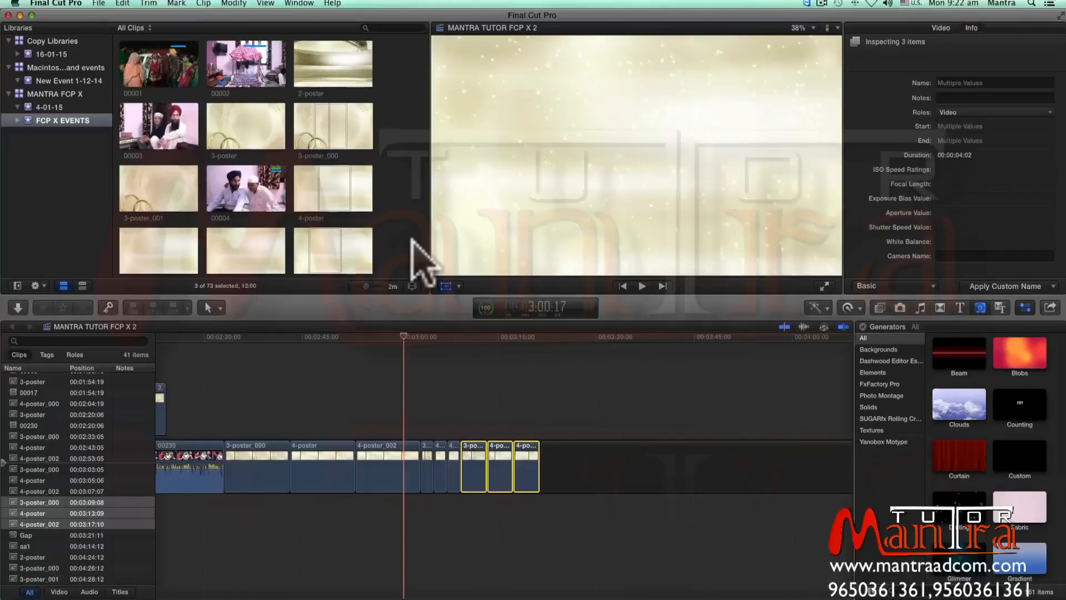
# Check the still images editing duration again in the Editing preferences
pyautogui.click(278, 190)
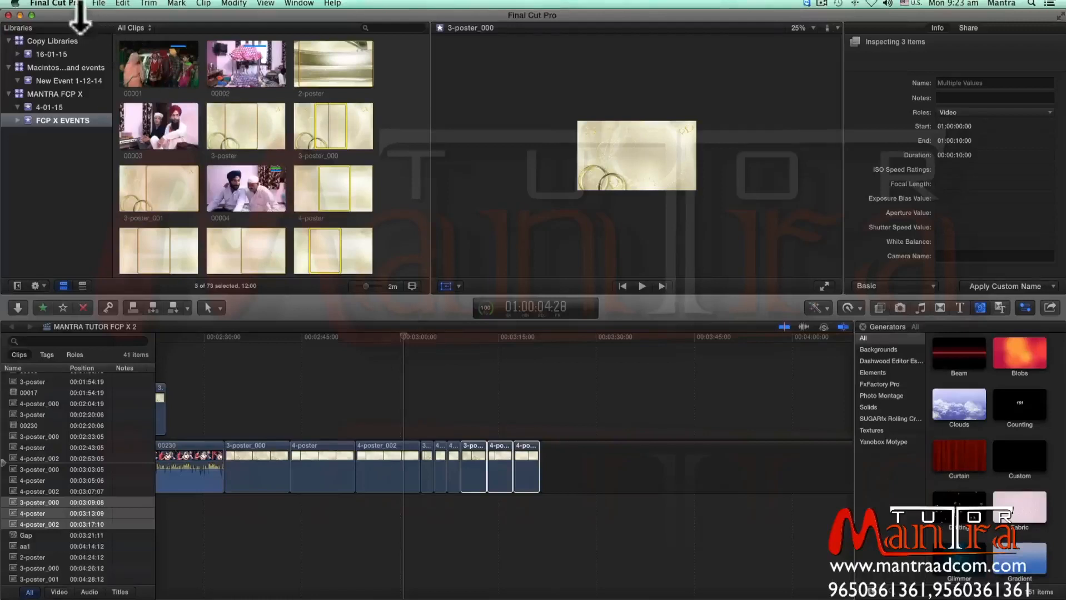
pyautogui.click(70, 5)
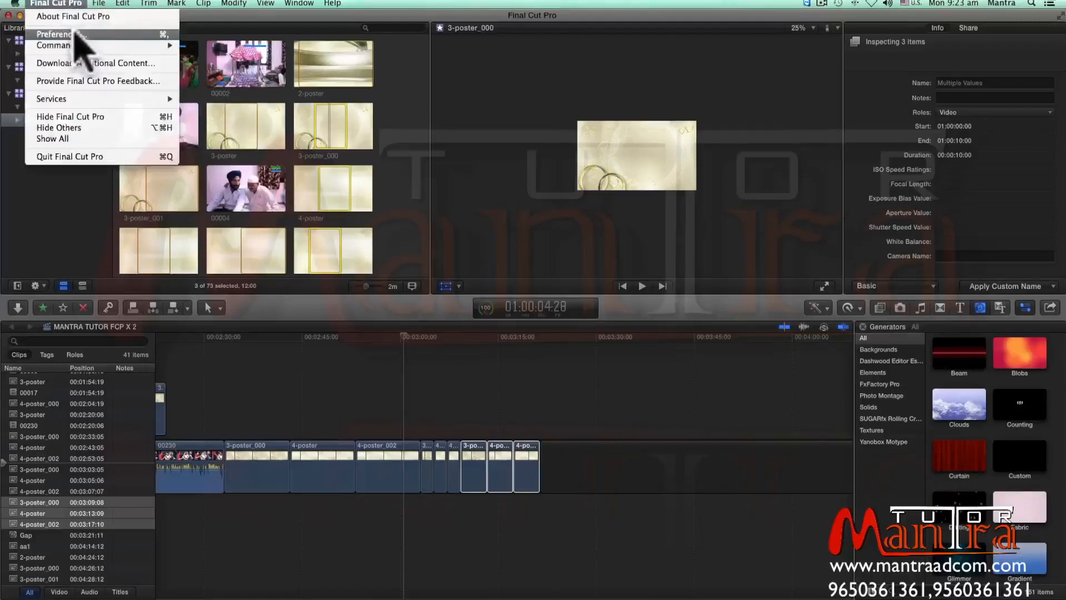
pyautogui.click(78, 34)
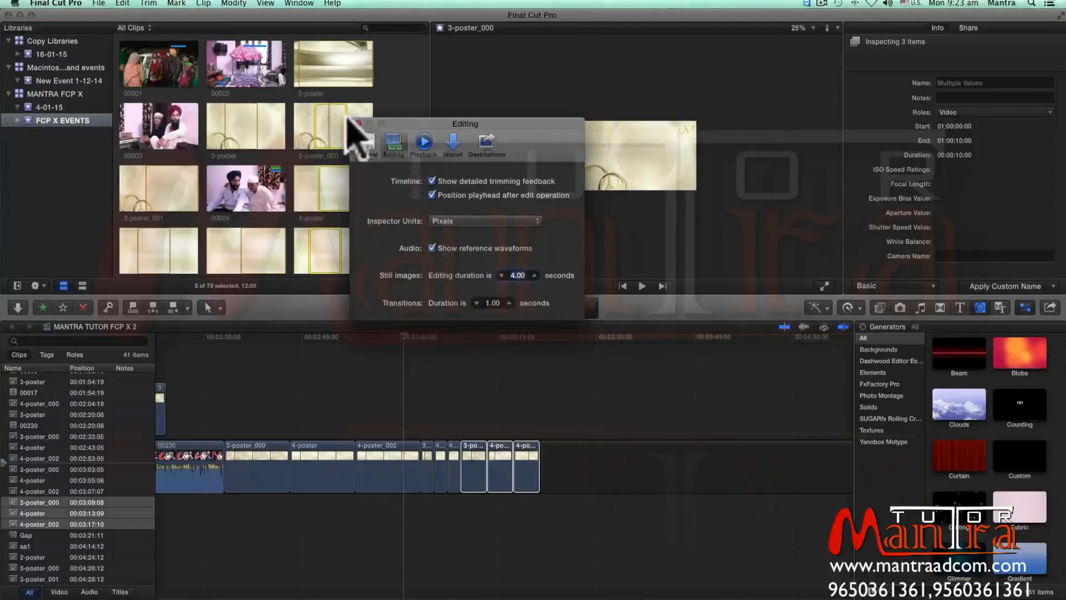
# Clear the ranges from 2-poster, 3-poster_000, 4-poster and 4-poster_002, and connect the full-length stills above the timeline gap
pyautogui.click(333, 63)
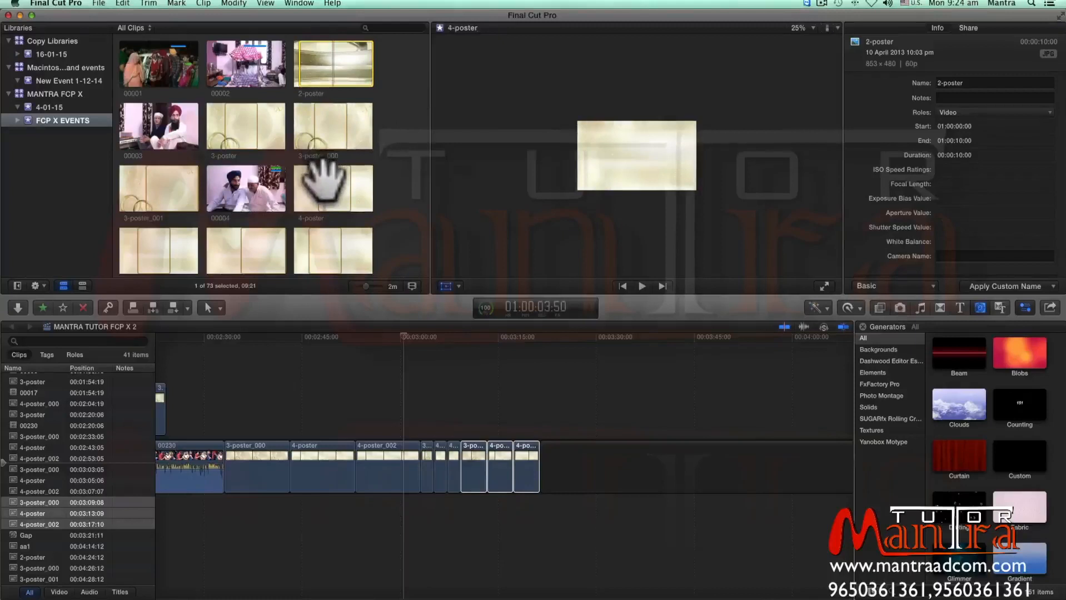
pyautogui.click(378, 233)
pyautogui.moveTo(396, 256); pyautogui.dragTo(306, 59)
pyautogui.click(149, 3)
pyautogui.moveTo(177, 3)
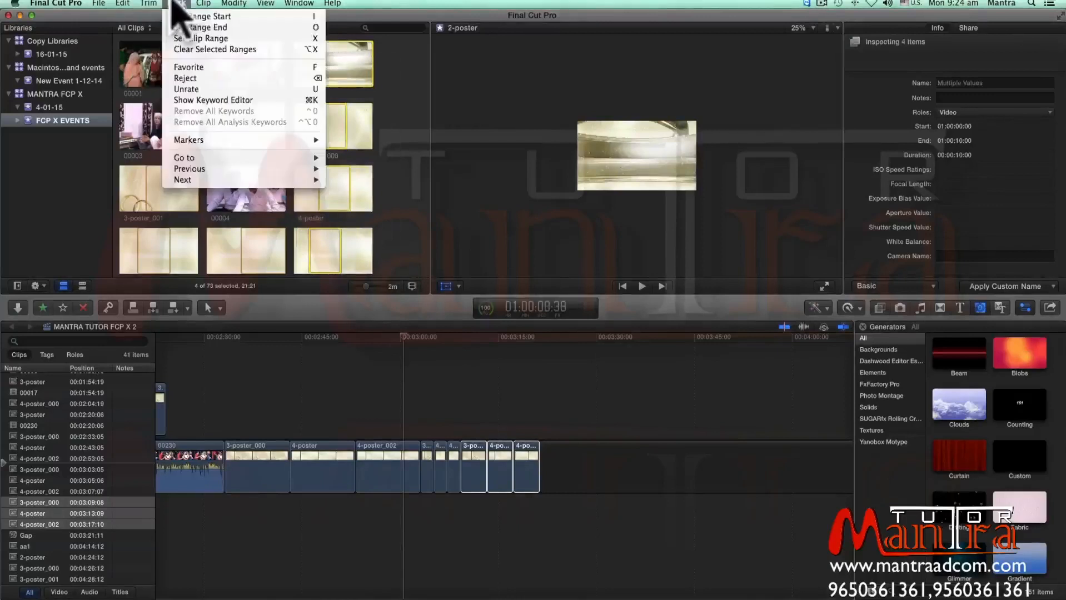
pyautogui.click(184, 49)
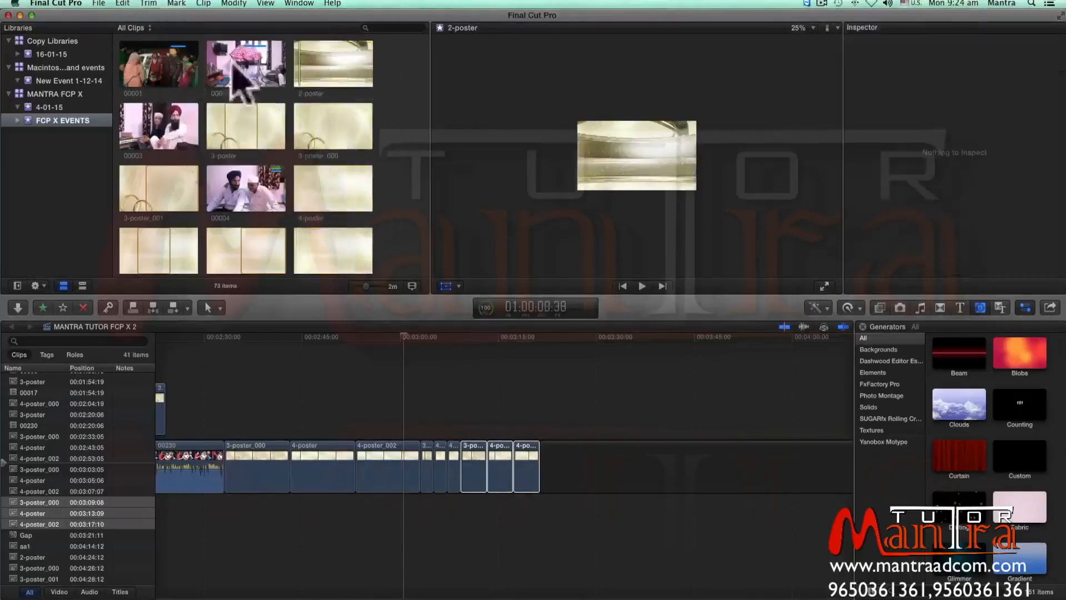
pyautogui.moveTo(406, 67); pyautogui.dragTo(548, 448)
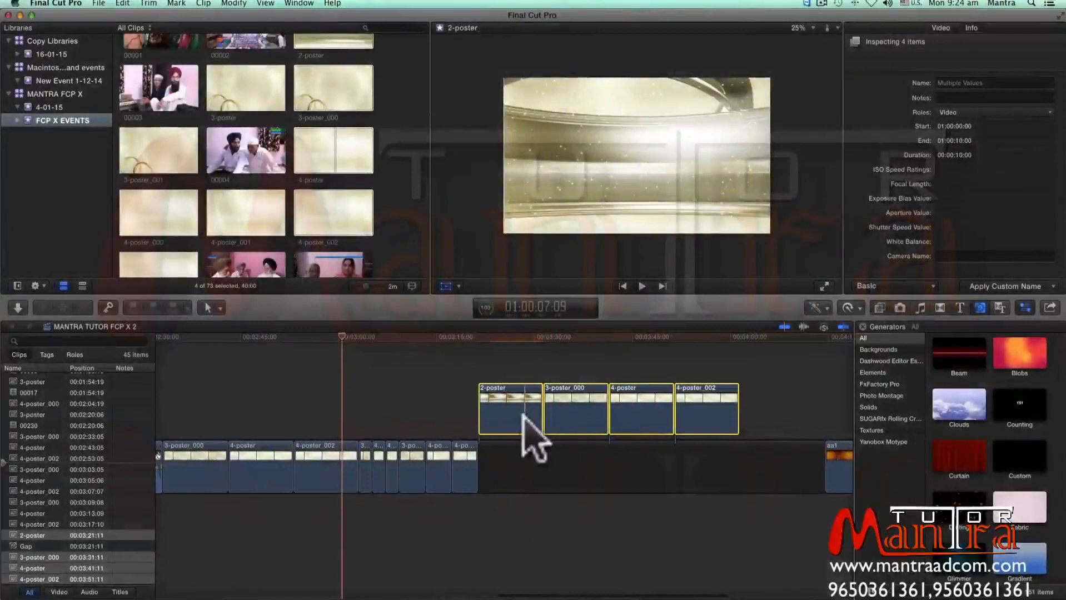
# Mark four-second ranges on 2-poster, 3-poster_000, 4-poster and 4-poster_002, and connect them above the short stills at about 00:03:03
pyautogui.click(391, 179)
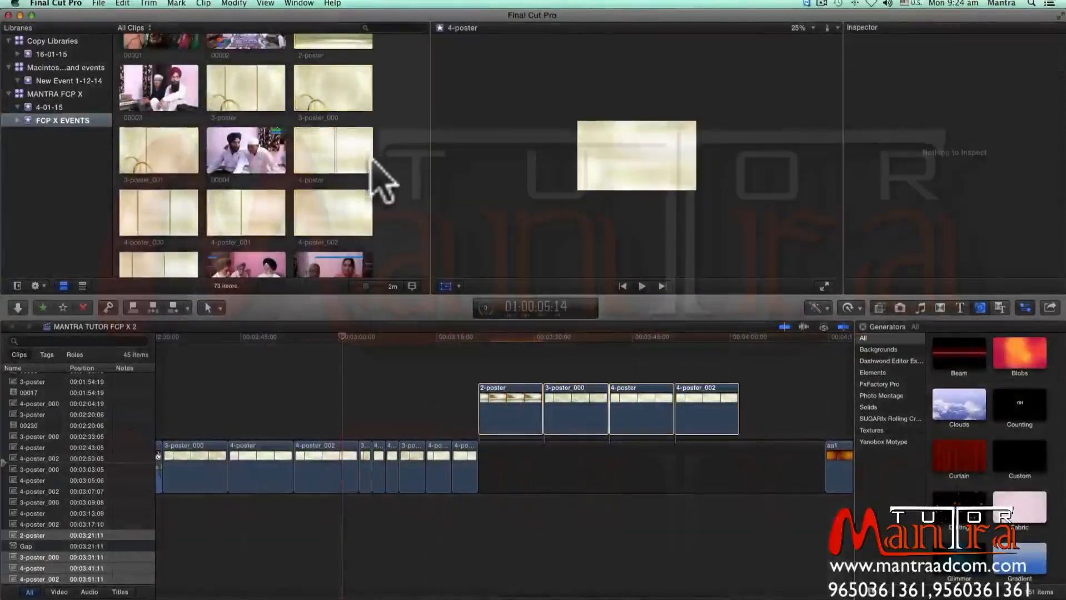
pyautogui.click(325, 150)
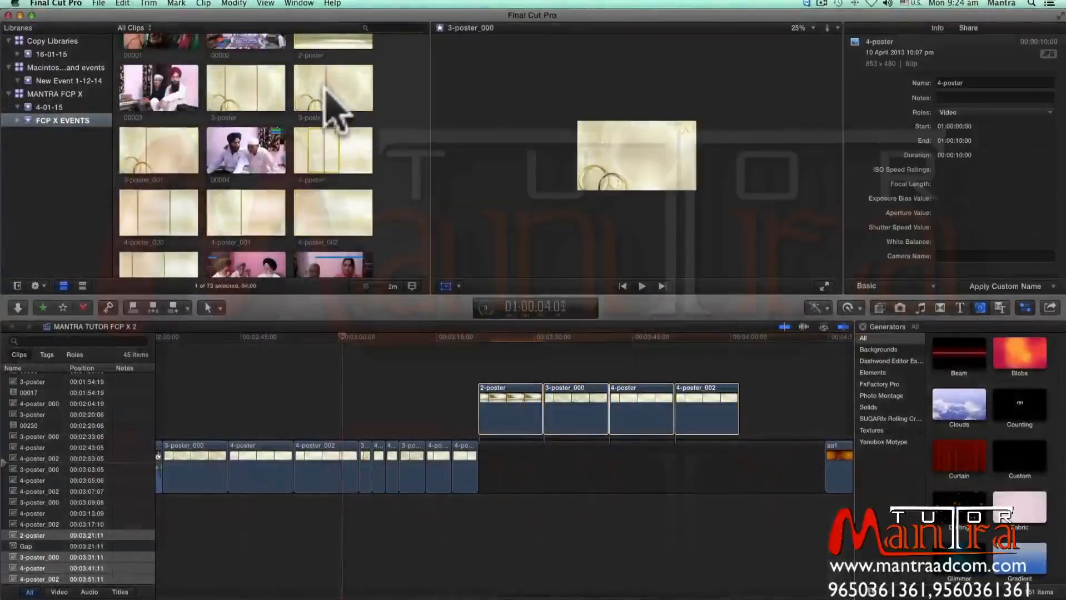
pyautogui.click(327, 211)
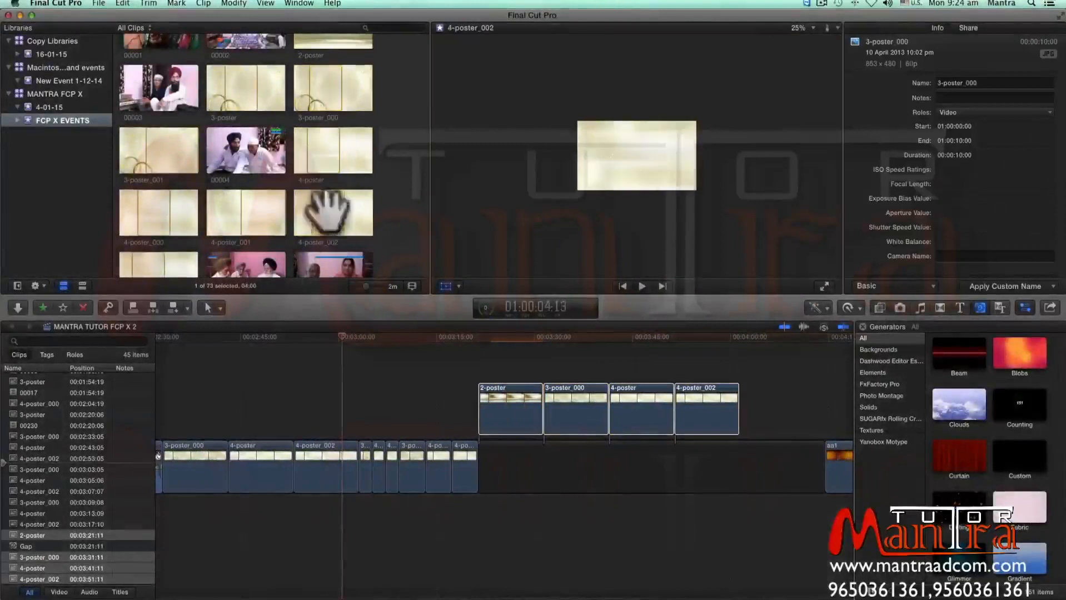
pyautogui.scroll(3, 354, 183)
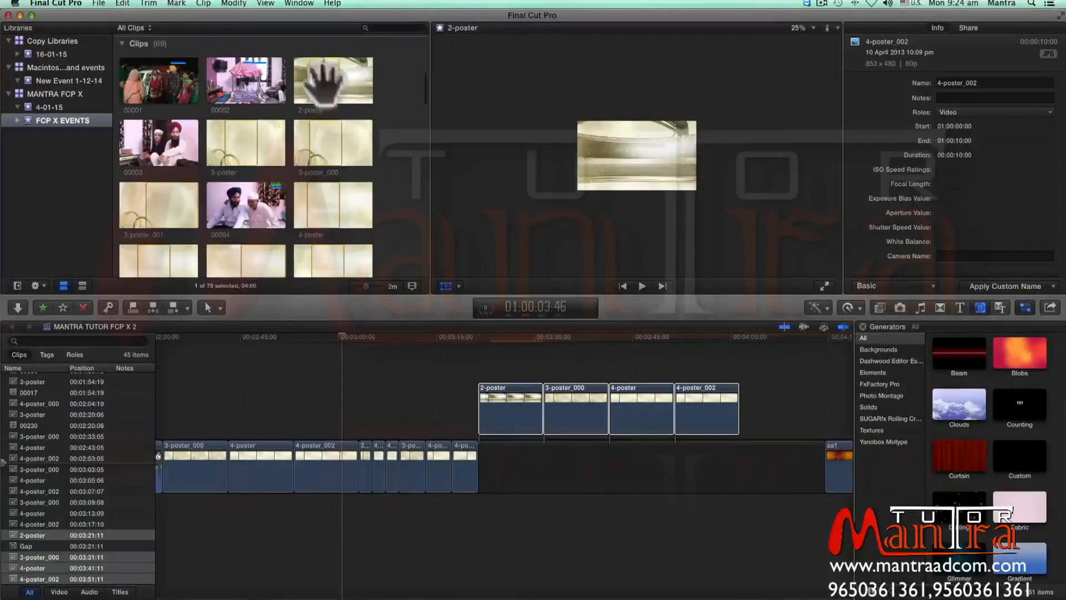
pyautogui.moveTo(404, 90); pyautogui.dragTo(363, 396)
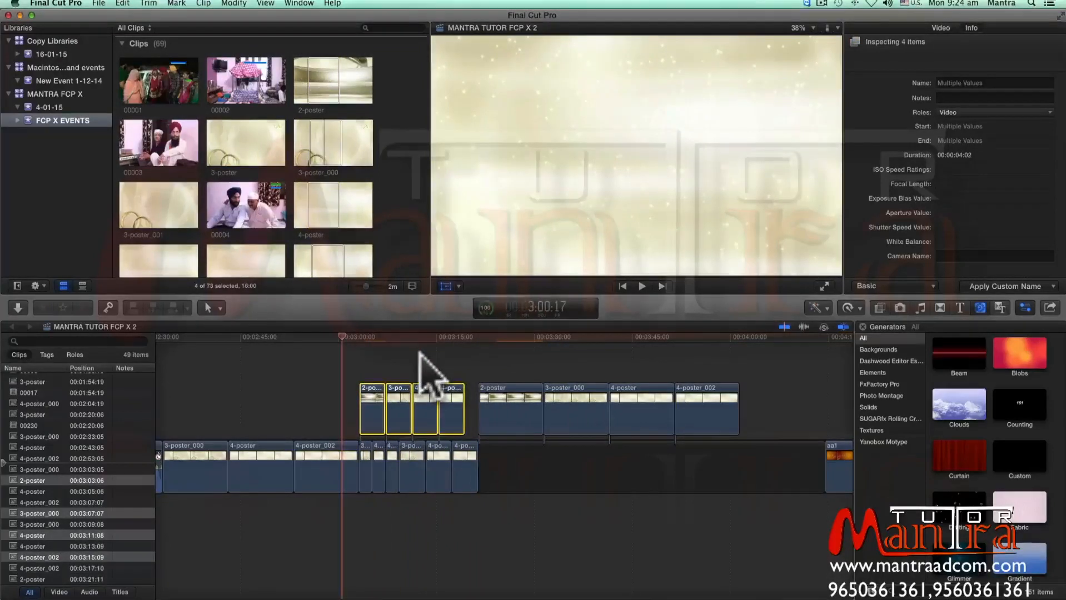
# Review the connected stills in the timeline and recheck the still images editing duration in the Editing preferences
pyautogui.hscroll(-1, 429, 373)
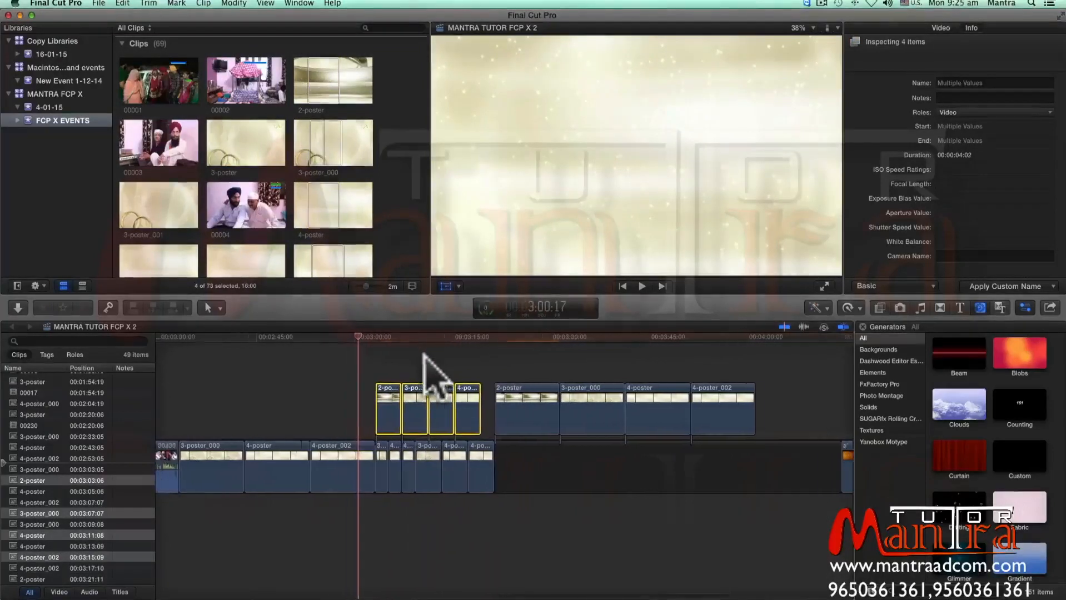
pyautogui.hscroll(5, 431, 374)
pyautogui.hscroll(5, 425, 364)
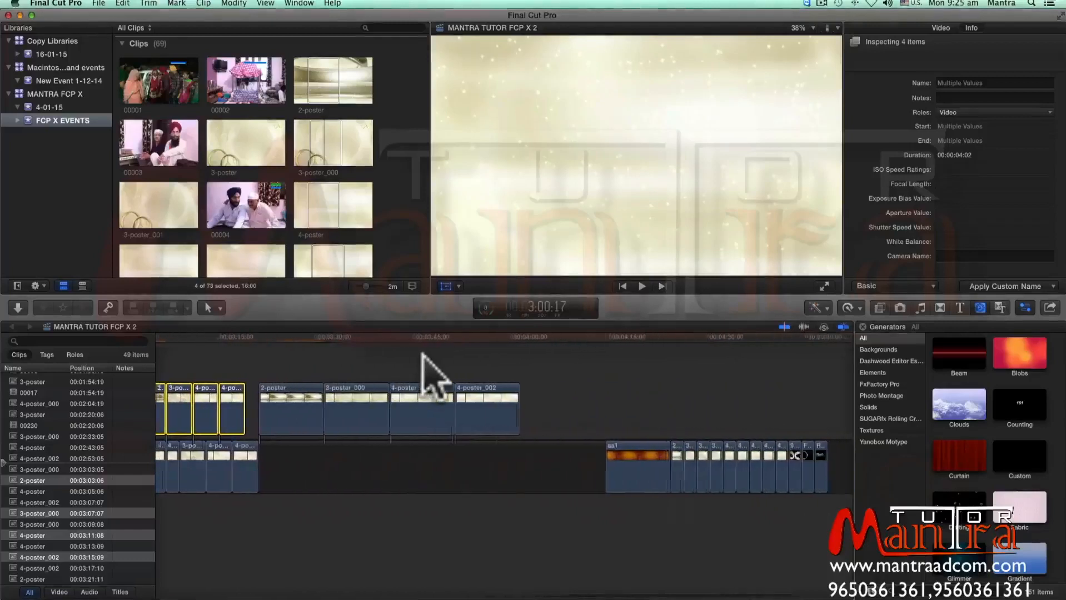
pyautogui.click(62, 3)
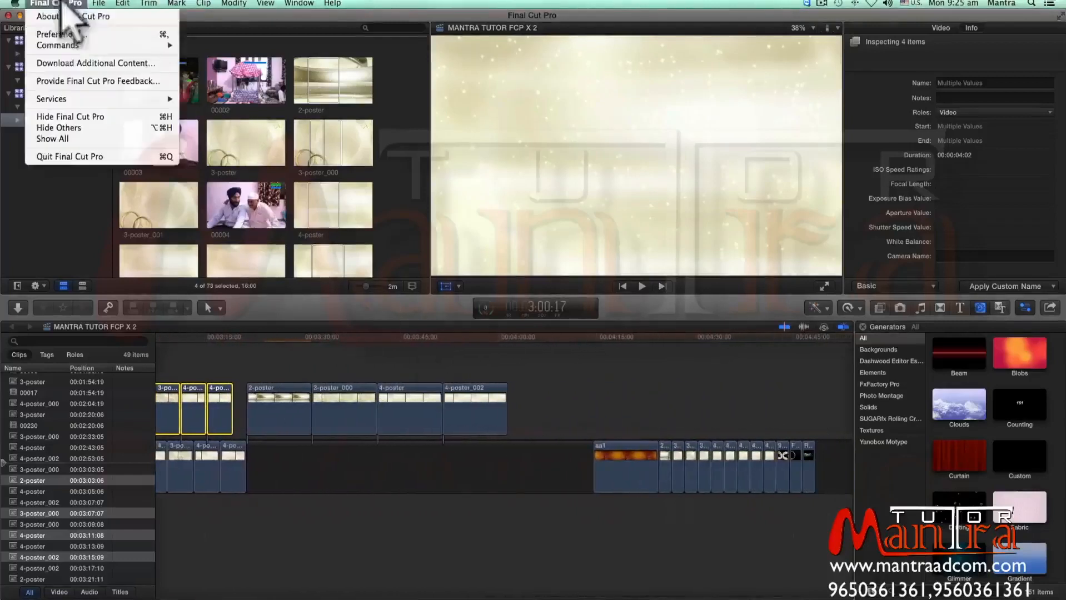
pyautogui.click(64, 33)
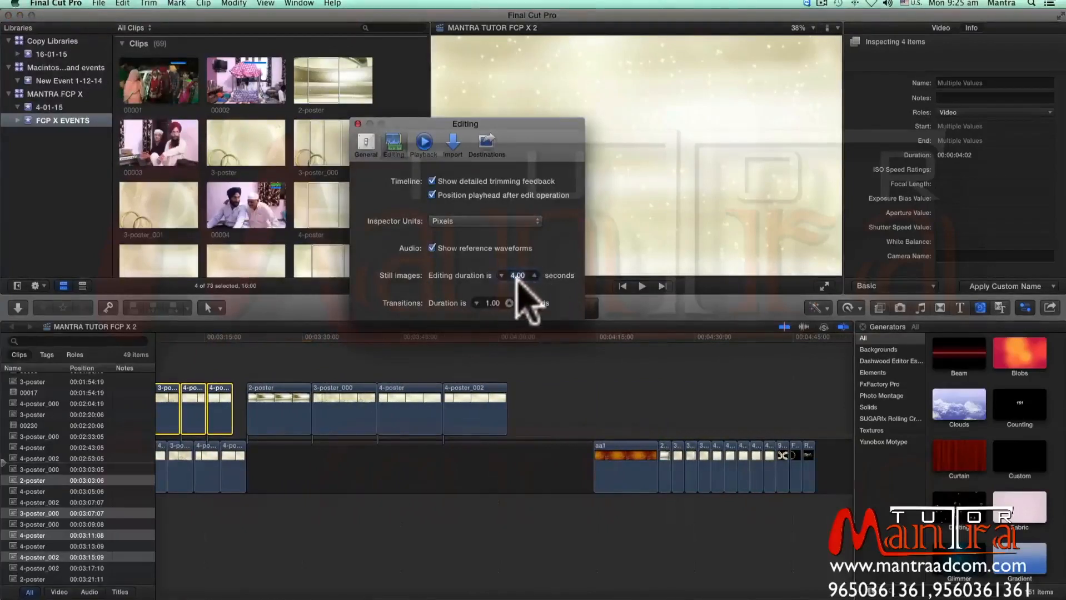
pyautogui.click(357, 124)
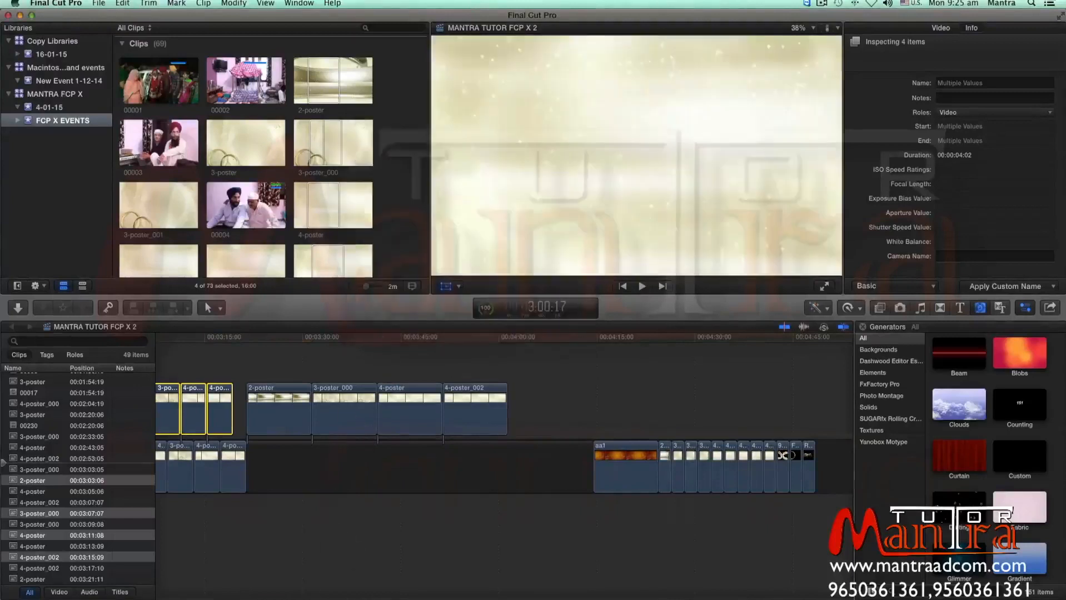
# Switch to Finder and add all selected files from the image folder as connected stills above the aa1 clip
pyautogui.click(197, 576)
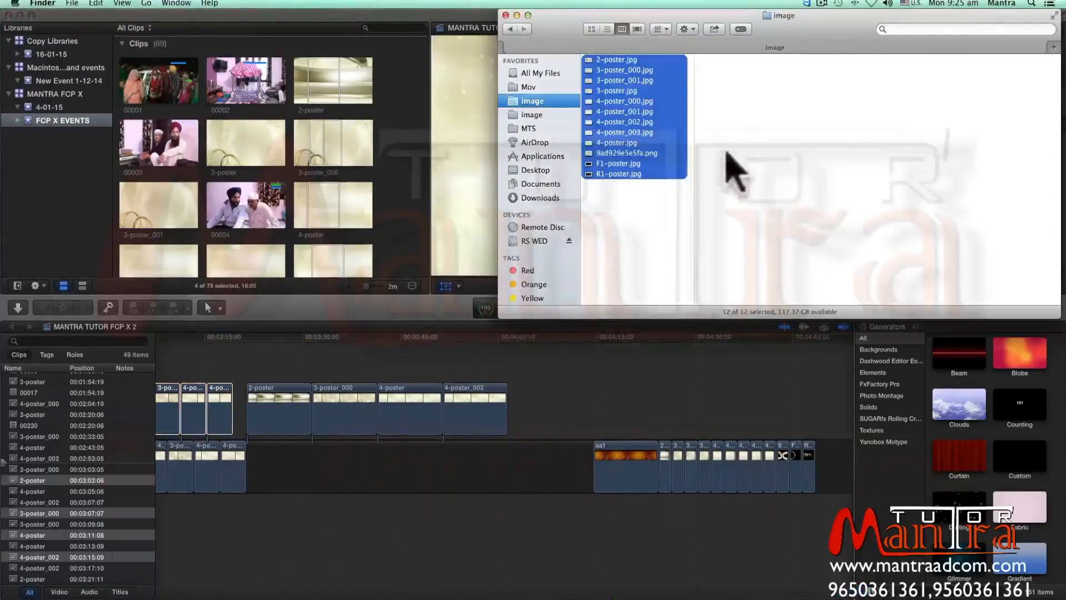
pyautogui.hscroll(5, 697, 409)
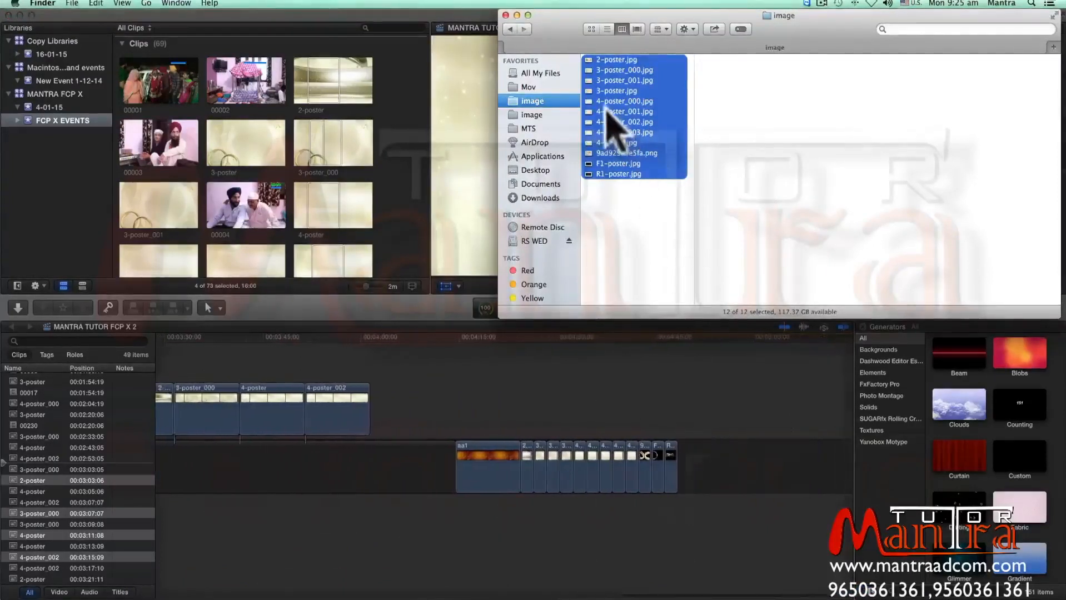
pyautogui.moveTo(605, 106); pyautogui.dragTo(469, 424)
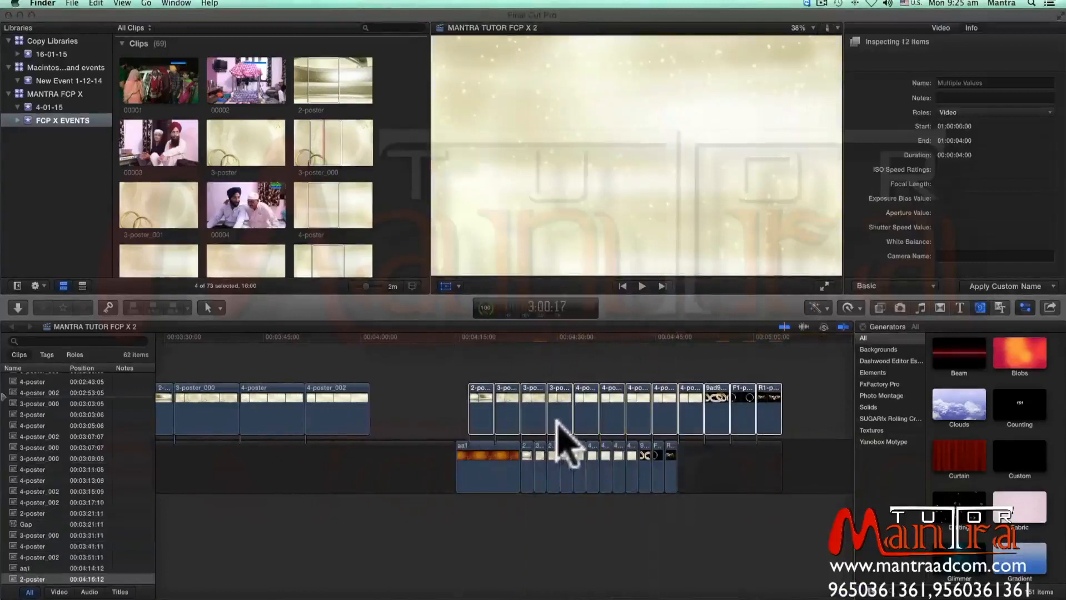
# Mark a range of 00:00:07:50 on the 9ad929e5e5fa rings image and connect it above clip 00005 at about 00:01:41
pyautogui.hscroll(-5, 440, 435)
pyautogui.hscroll(-2, 444, 417)
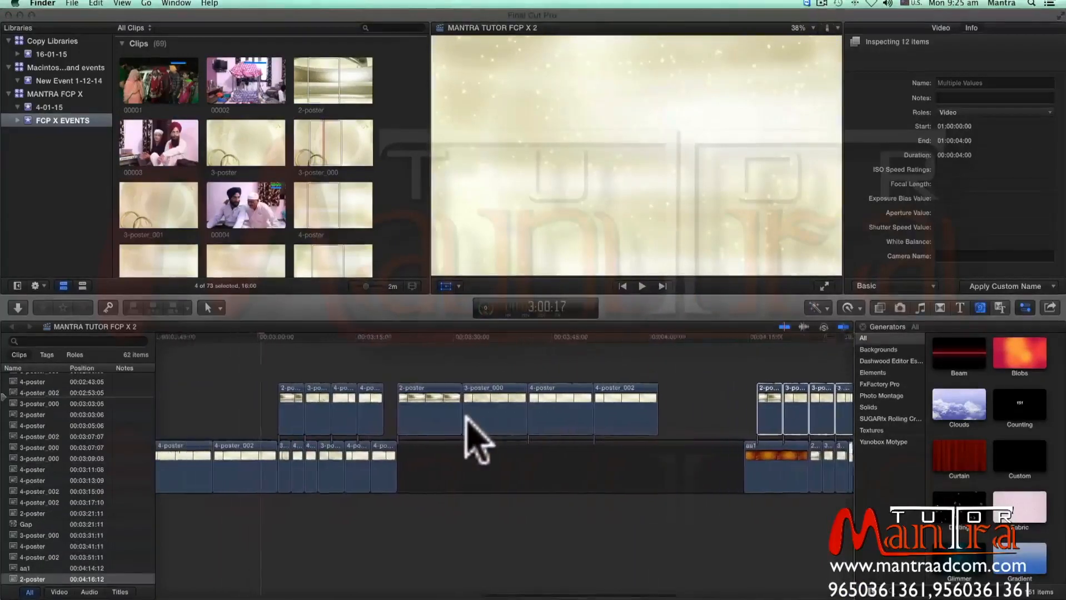
pyautogui.hscroll(-10, 477, 439)
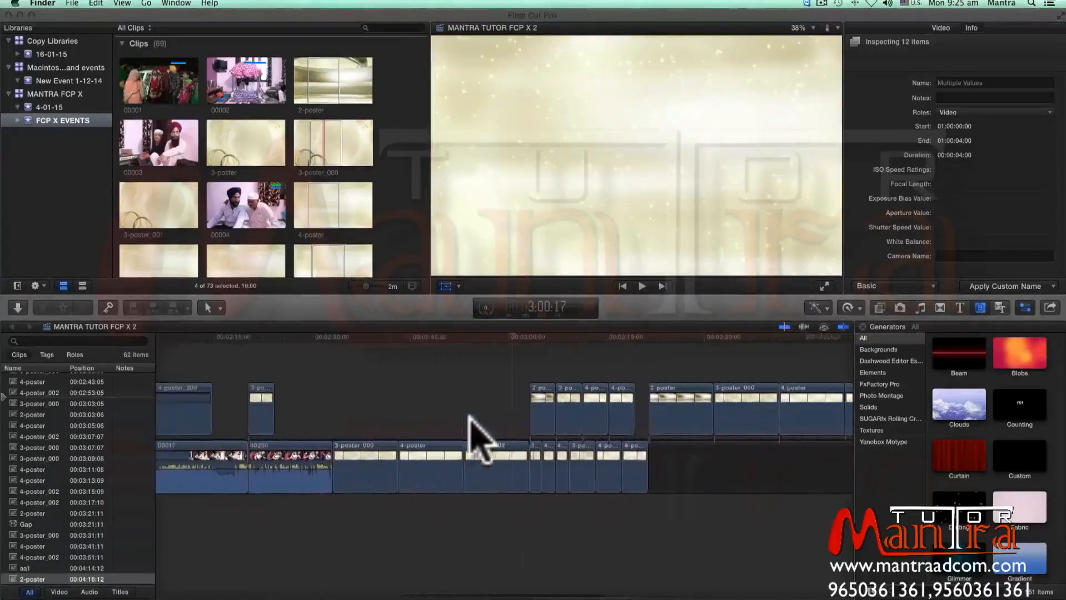
pyautogui.hscroll(-1, 479, 439)
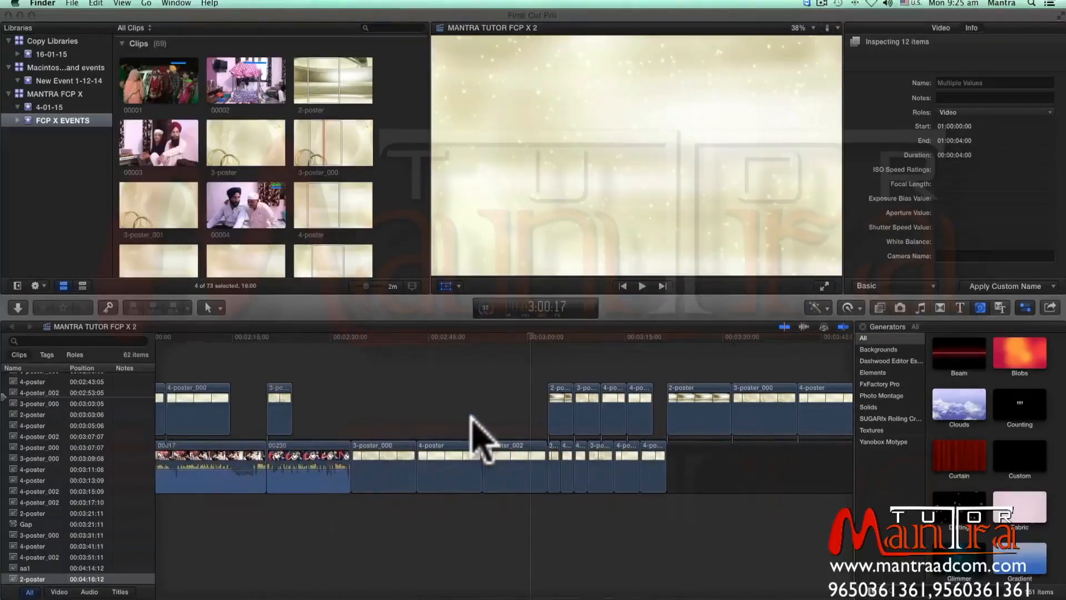
pyautogui.hscroll(-6, 471, 416)
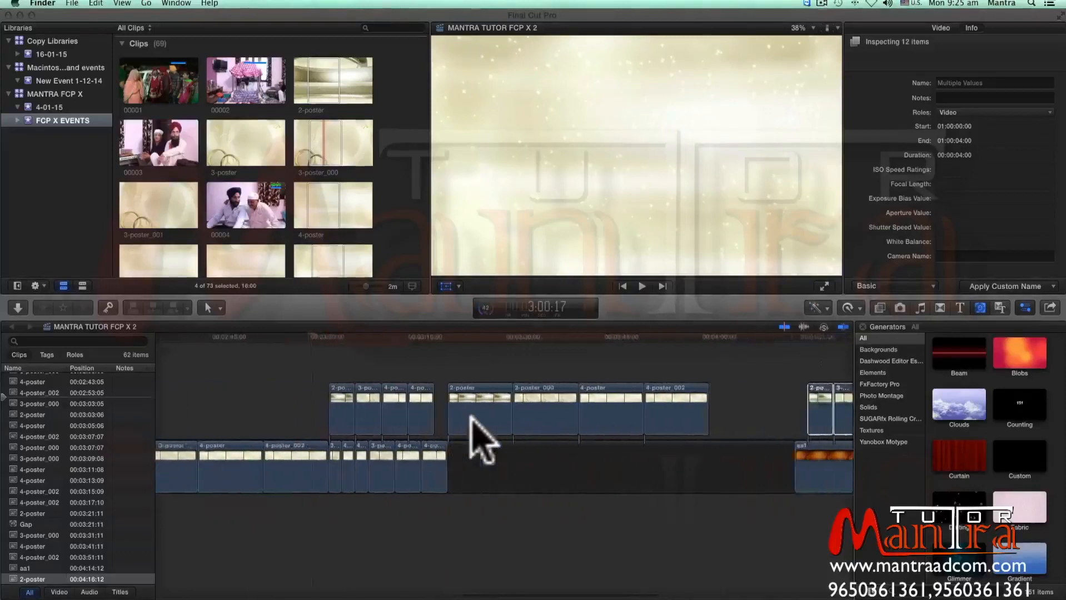
pyautogui.hscroll(-1, 483, 439)
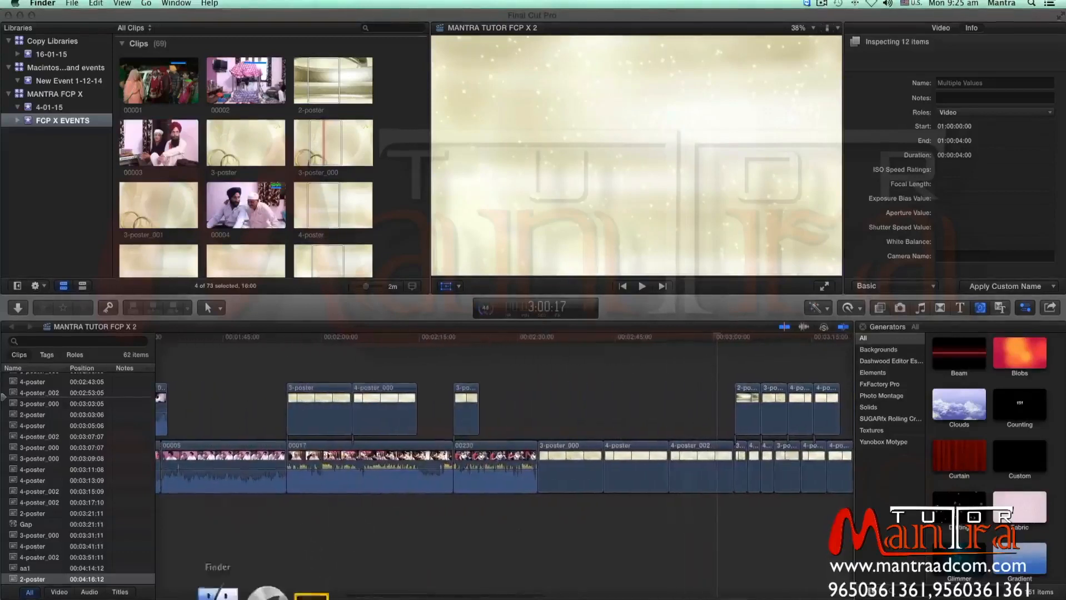
pyautogui.click(405, 234)
pyautogui.scroll(-10, 405, 236)
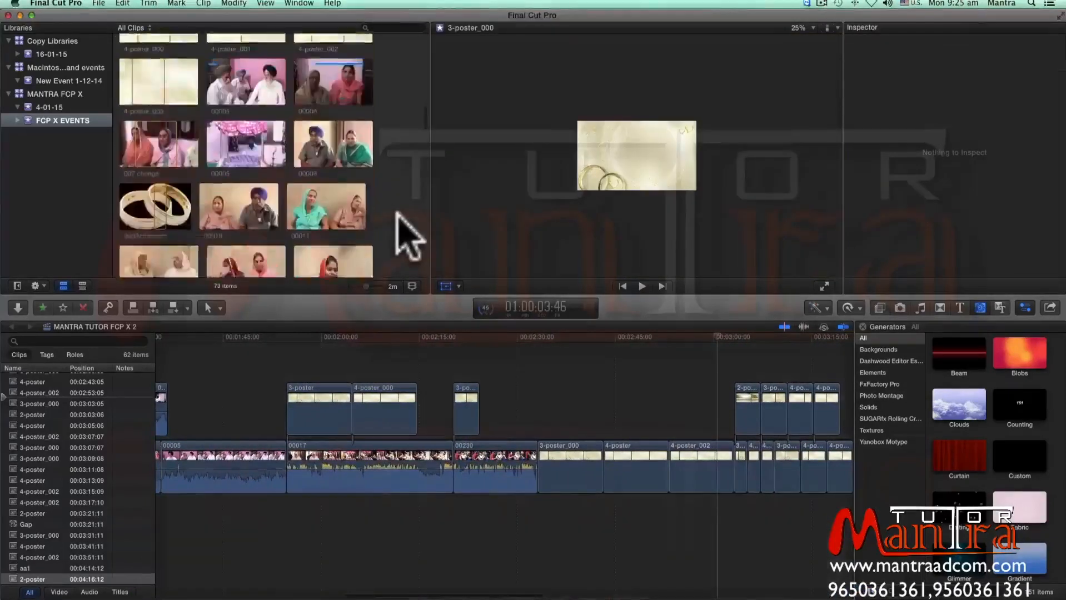
pyautogui.scroll(5, 397, 216)
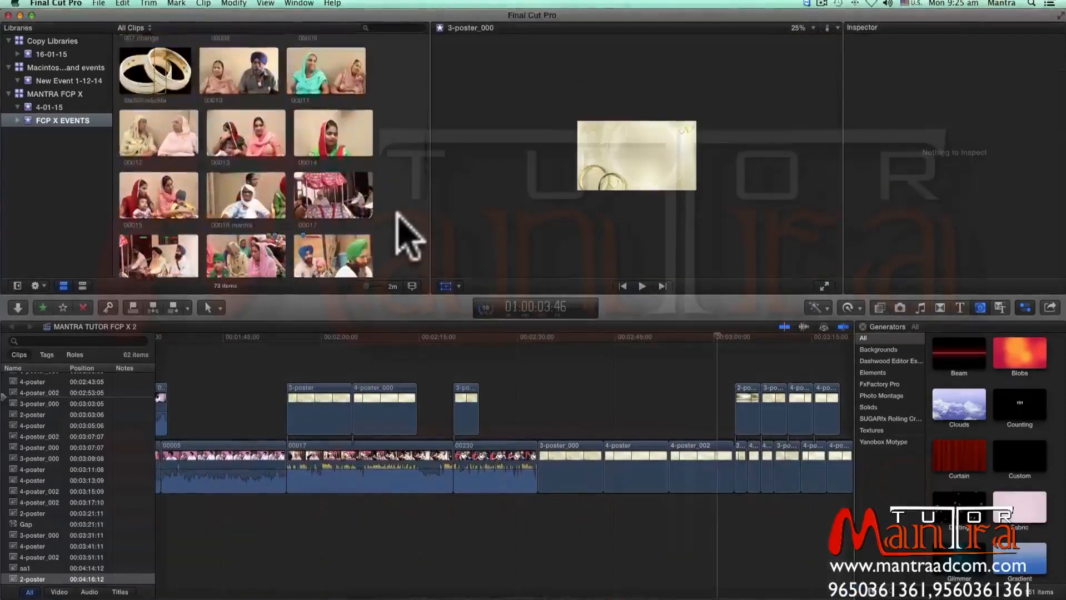
pyautogui.click(139, 75)
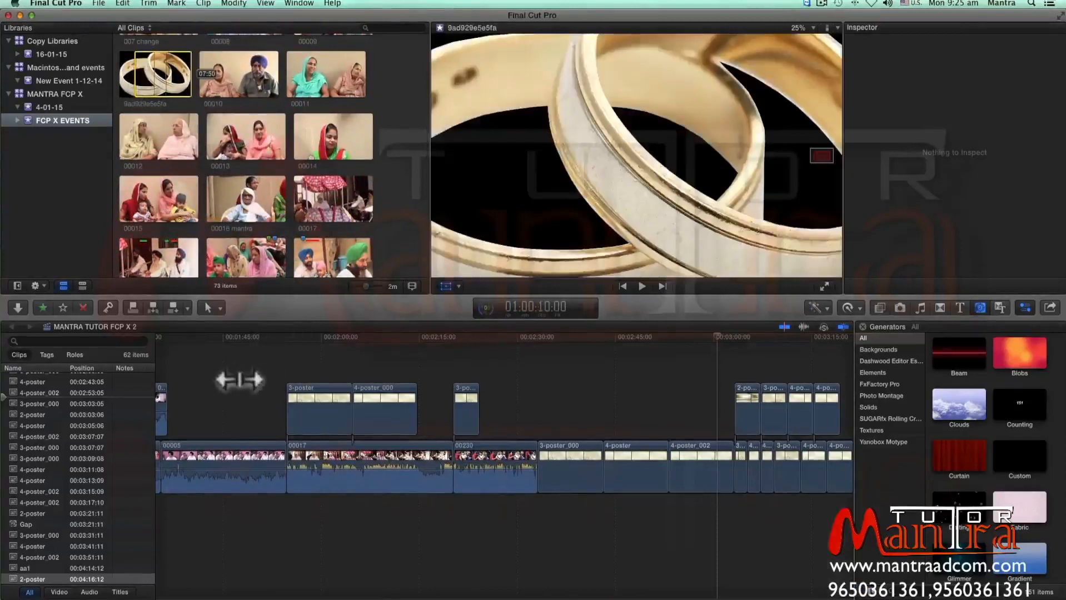
pyautogui.moveTo(167, 83); pyautogui.dragTo(204, 428)
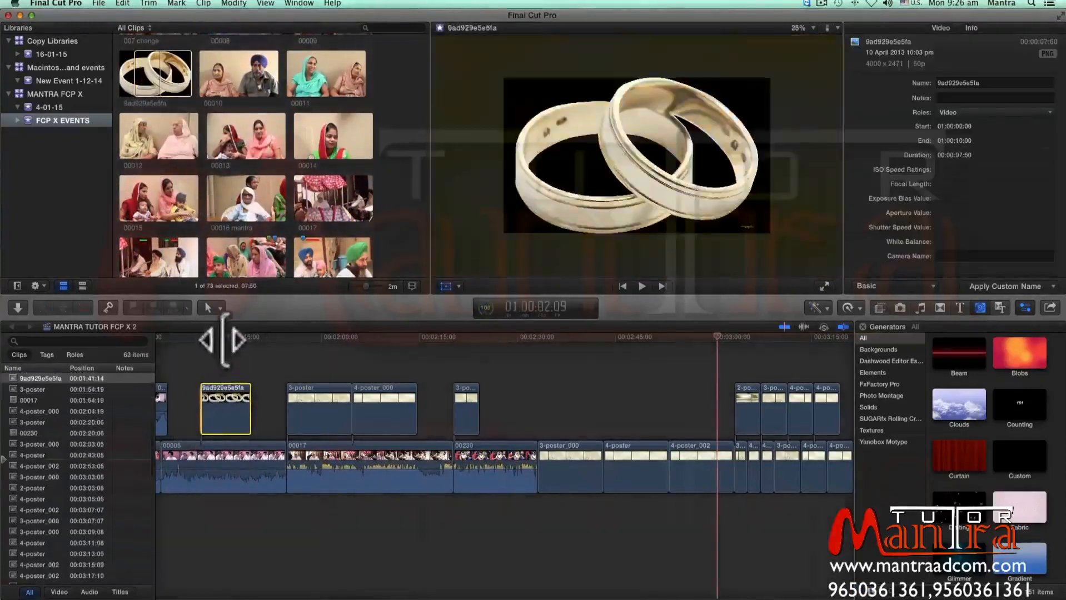
# Preview the rings image over clip 00005 in the timeline at about 1:44
pyautogui.click(221, 337)
pyautogui.moveTo(221, 337); pyautogui.dragTo(222, 337)
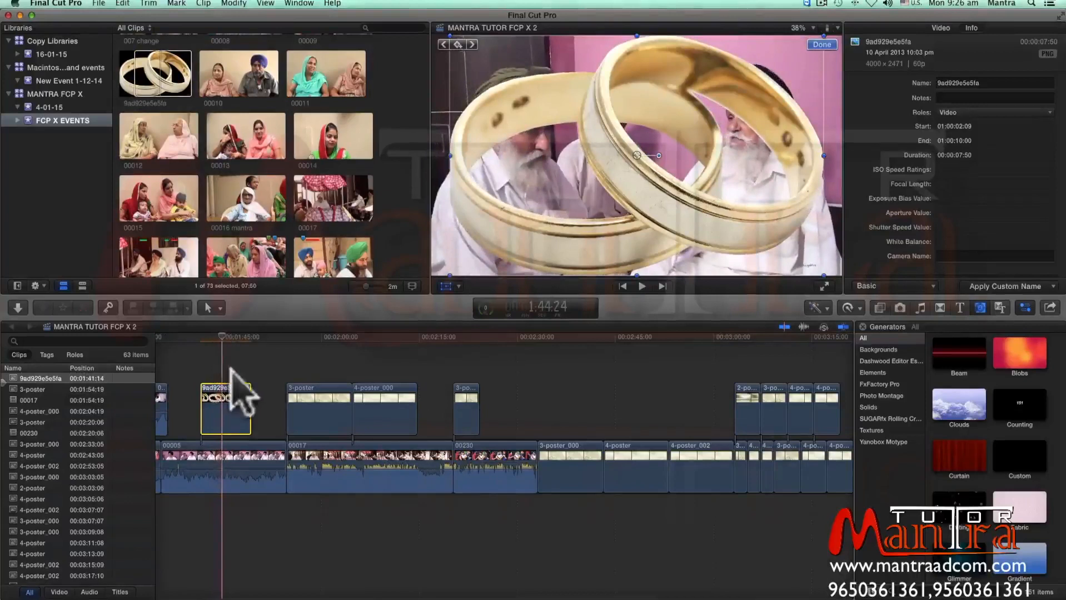
pyautogui.click(238, 392)
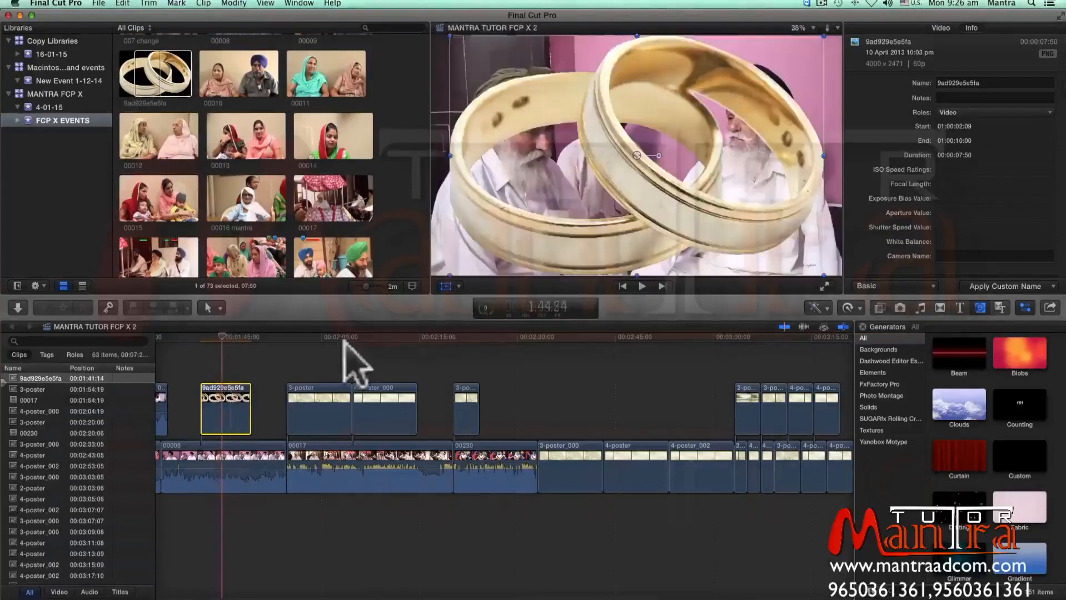
pyautogui.click(216, 337)
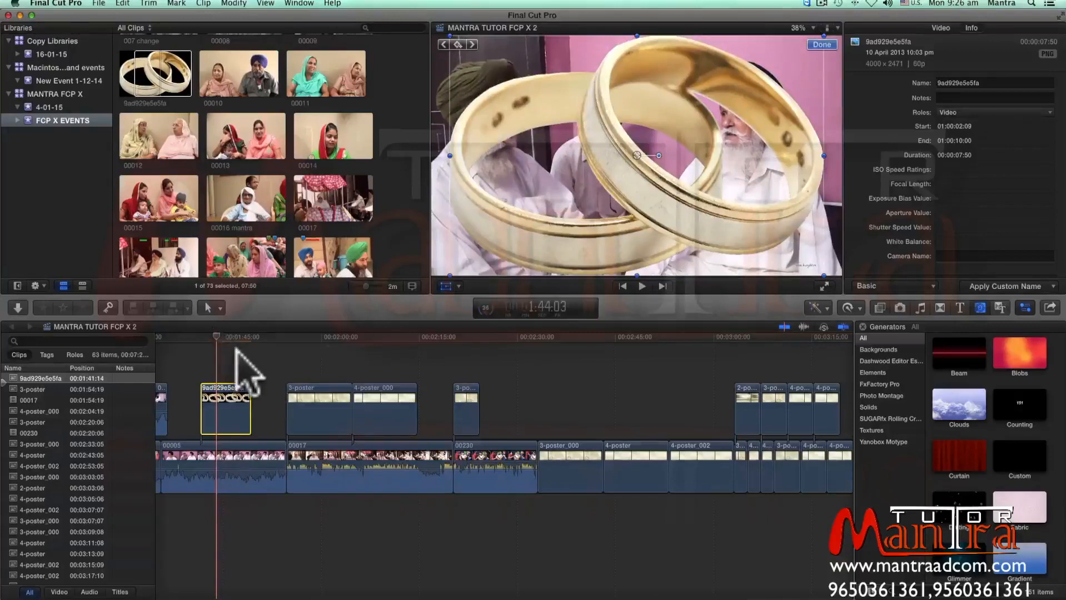
pyautogui.hscroll(5, 235, 350)
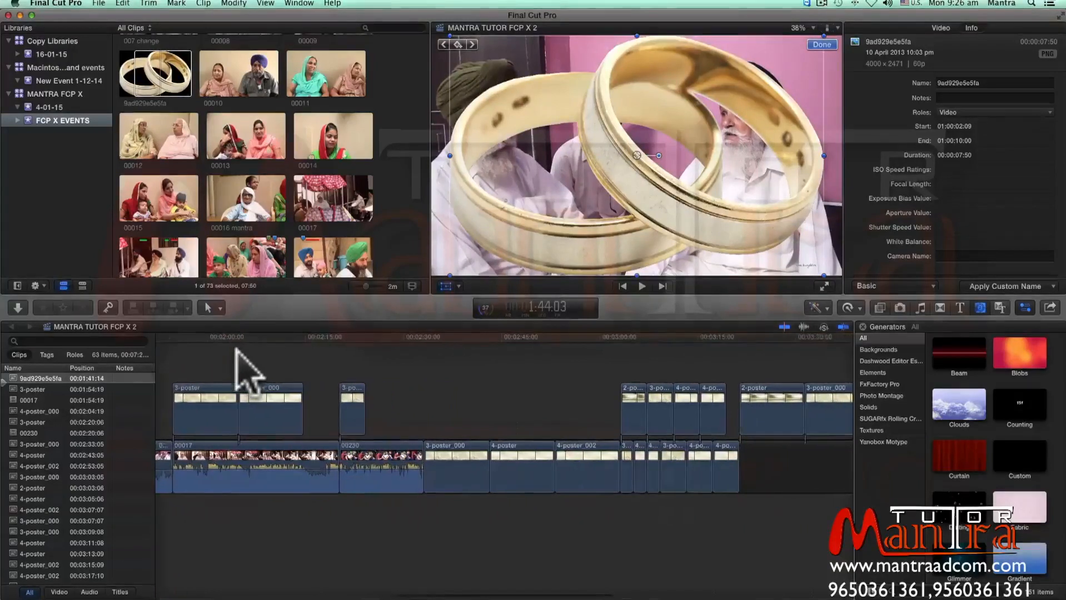